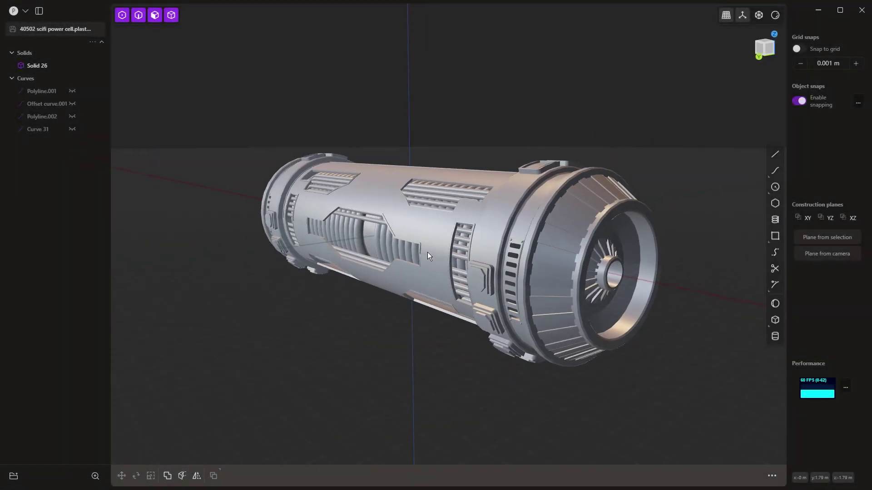
Shade the model with the glossy red matcap and switch the view to orthographic projection.
{"action": "left_click", "coordinate": [776, 15]}
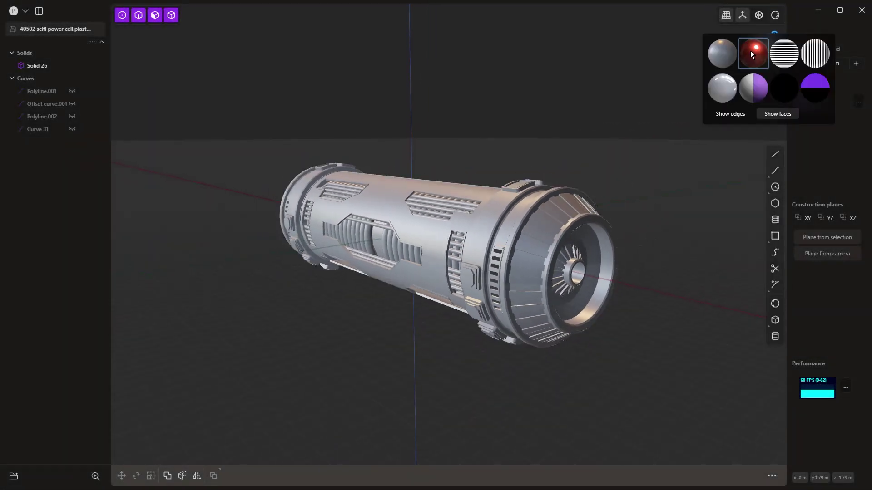
{"action": "left_click", "coordinate": [753, 53]}
{"action": "middle_click_drag", "start_coordinate": [595, 126], "coordinate": [568, 151]}
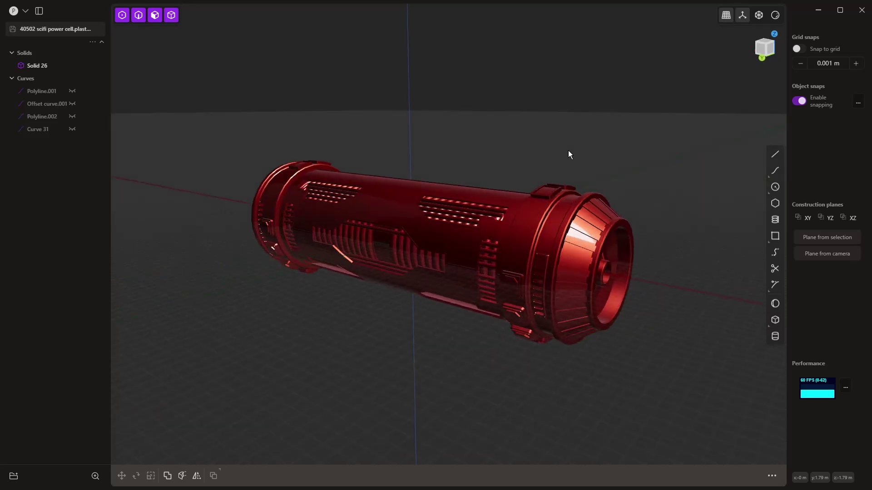
{"action": "left_click", "coordinate": [726, 17]}
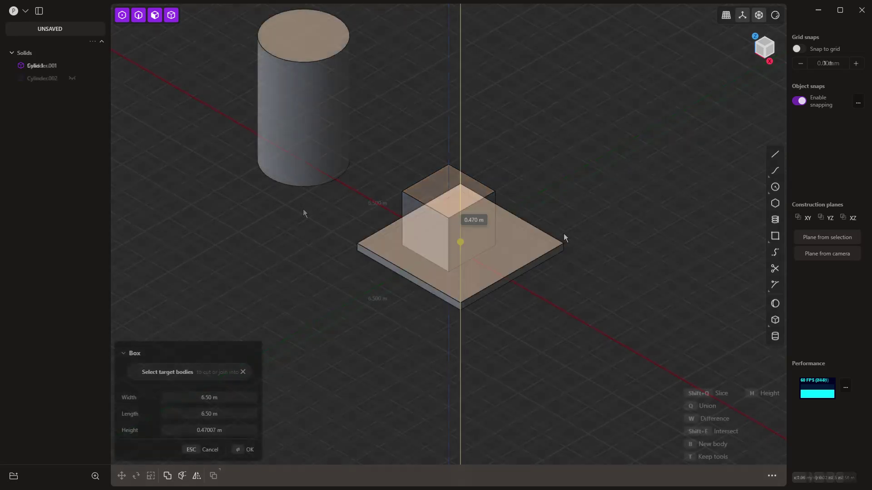
{"action": "left_click", "coordinate": [563, 236]}
{"action": "type", "text": "6.5"}
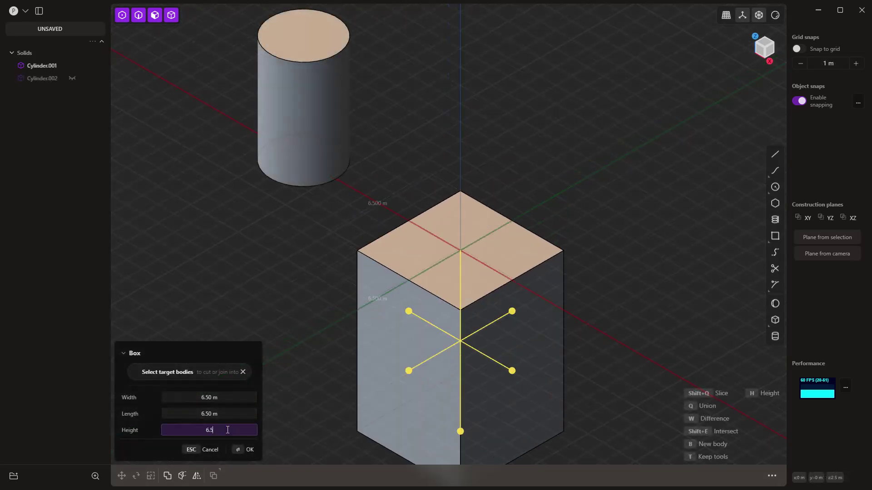
{"action": "key", "text": "Return"}
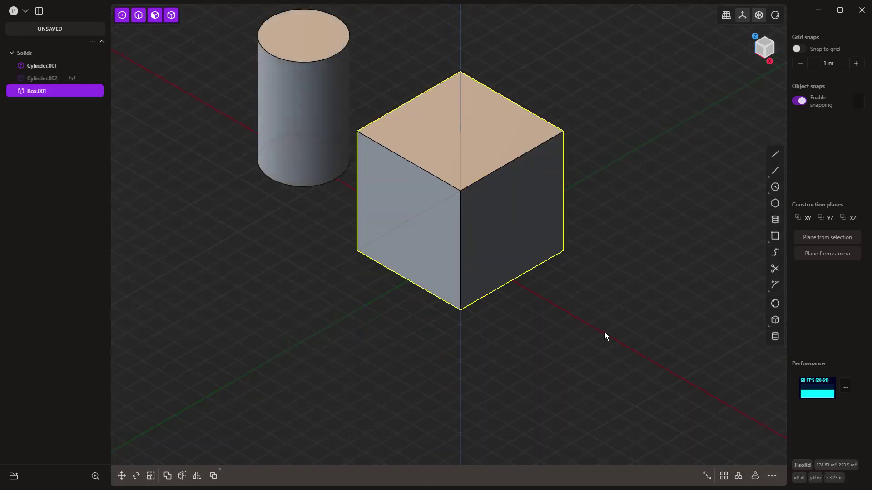
{"action": "left_click", "coordinate": [772, 476]}
{"action": "scroll", "coordinate": [742, 423], "scroll_direction": "down", "scroll_amount": 5}
{"action": "left_click", "coordinate": [697, 283]}
{"action": "type", "text": "f"}
{"action": "type", "text": "ill"}
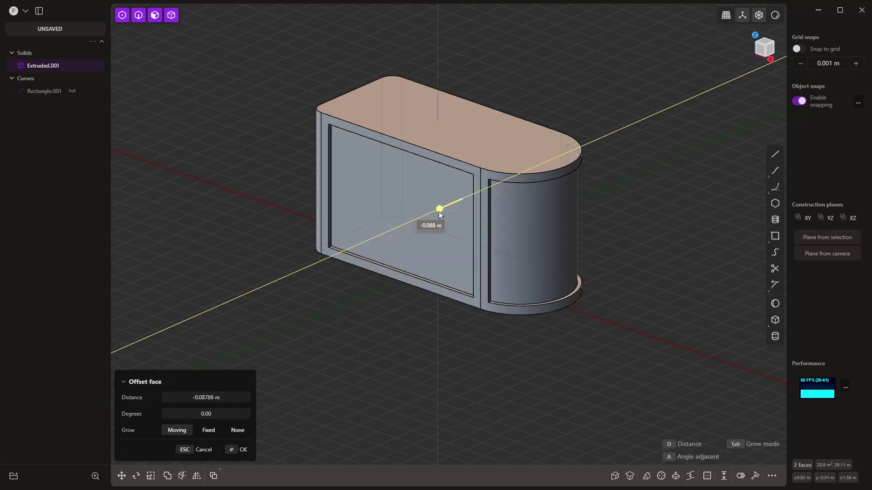
{"action": "key", "text": "Tab"}
{"action": "key", "text": "Tab"}
{"action": "key", "text": "Tab"}
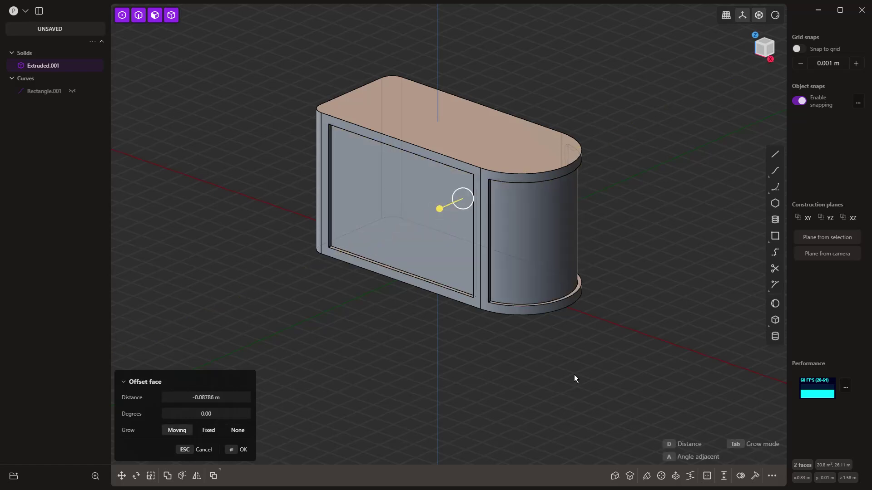
{"action": "key", "text": "Tab"}
{"action": "key", "text": "Tab"}
{"action": "key", "text": "Tab"}
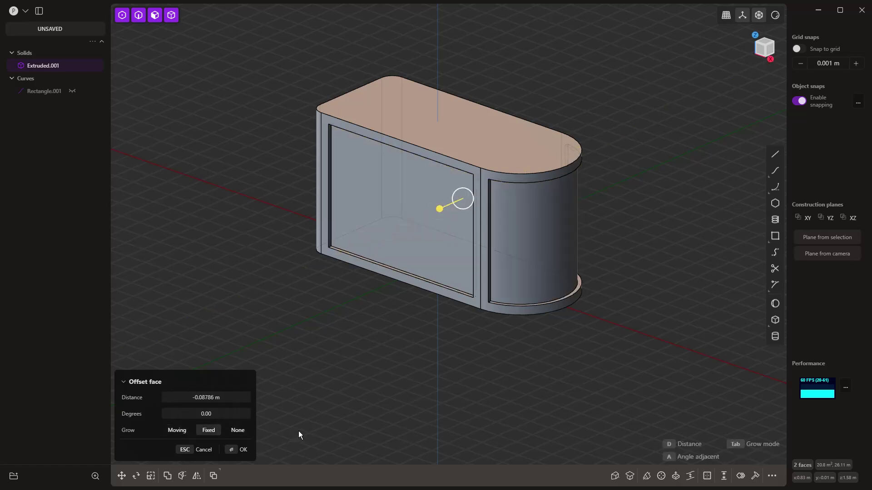
{"action": "left_click", "coordinate": [222, 400]}
{"action": "type", "text": "1"}
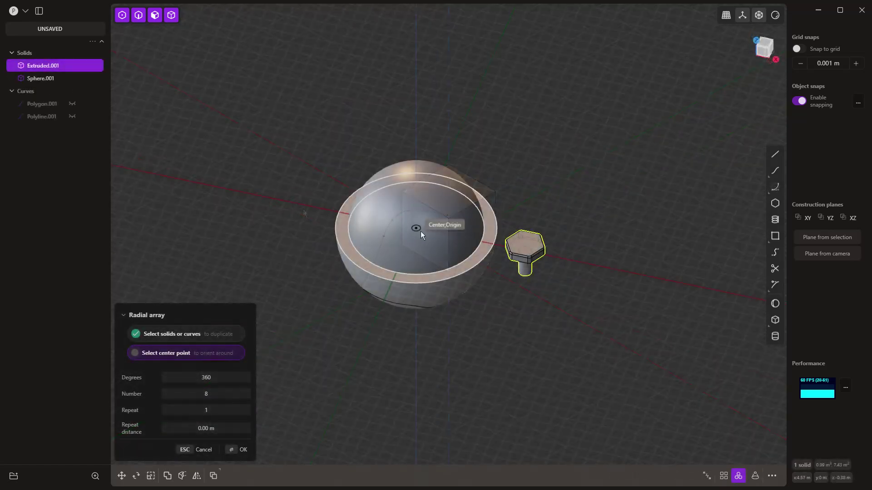
{"action": "left_click", "coordinate": [421, 232]}
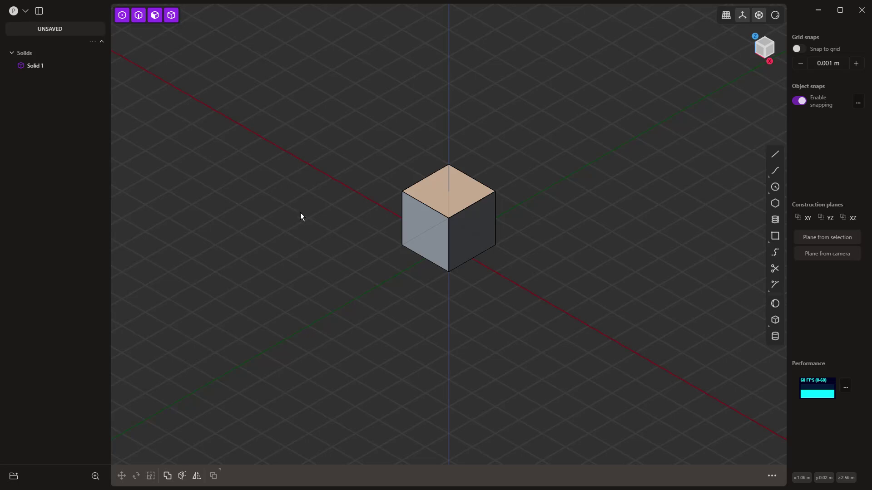
Replace the default cube with a cylinder centred at the origin.
{"action": "left_click", "coordinate": [443, 223]}
{"action": "key", "text": "Delete"}
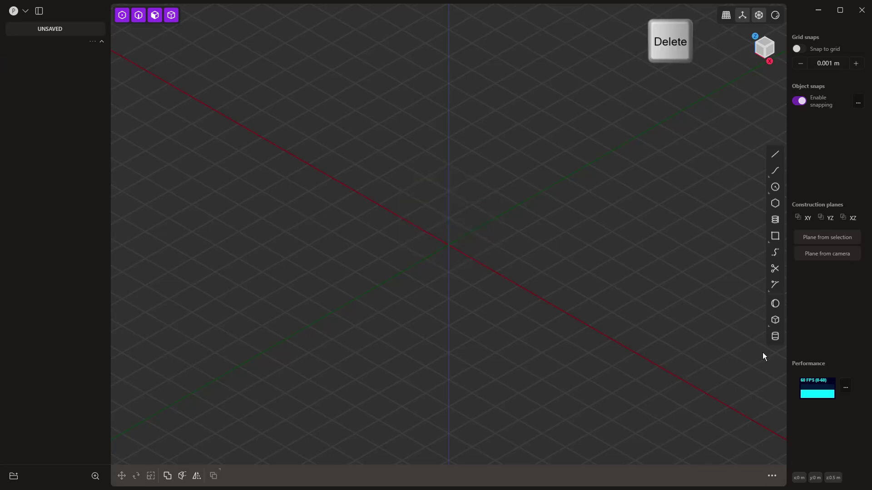
{"action": "left_click", "coordinate": [775, 336]}
{"action": "left_click", "coordinate": [449, 245]}
{"action": "left_click", "coordinate": [527, 242]}
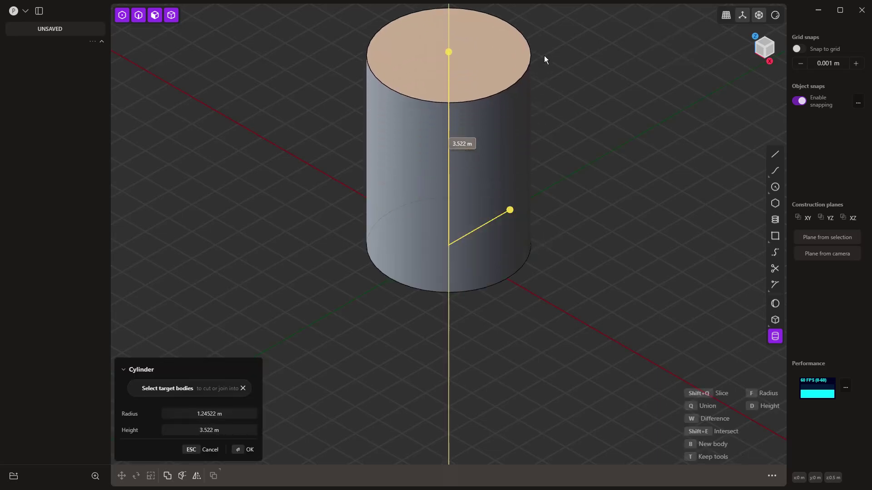
{"action": "left_click", "coordinate": [577, 219]}
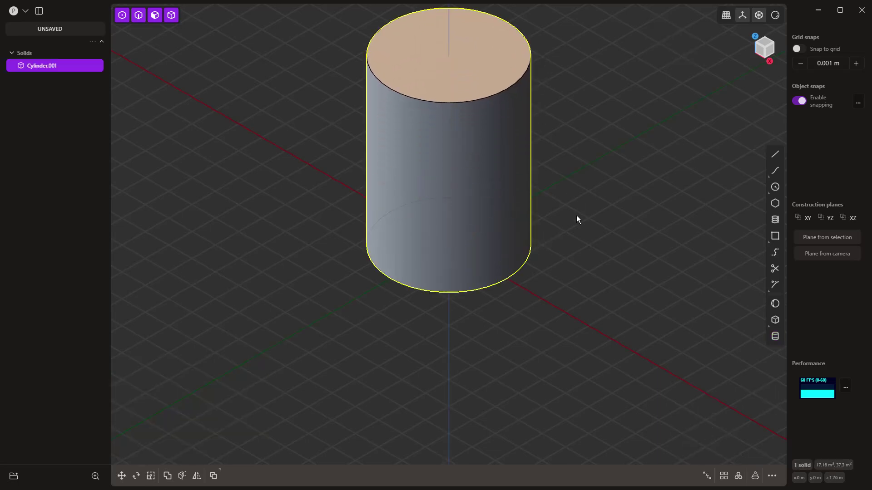
In Front view, draw a five-point polyline profile across the cylinder's right edge.
{"action": "key", "text": "1"}
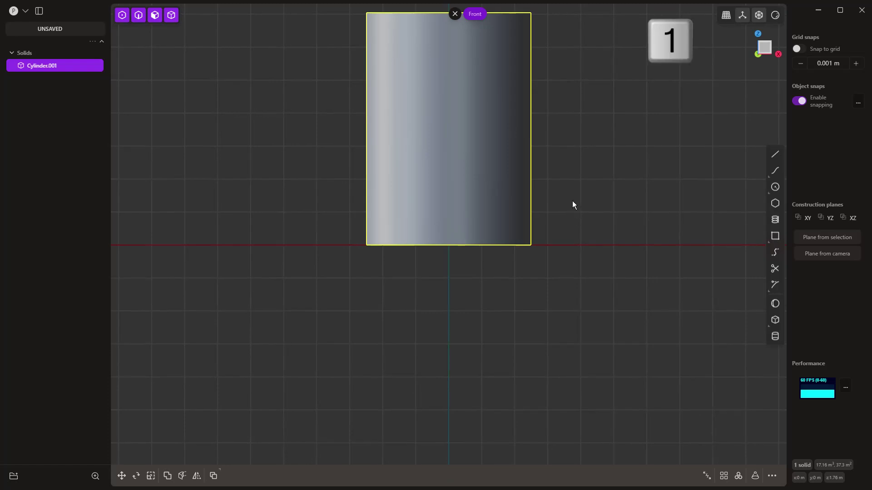
{"action": "middle_click_drag", "start_coordinate": [592, 129], "coordinate": [593, 220]}
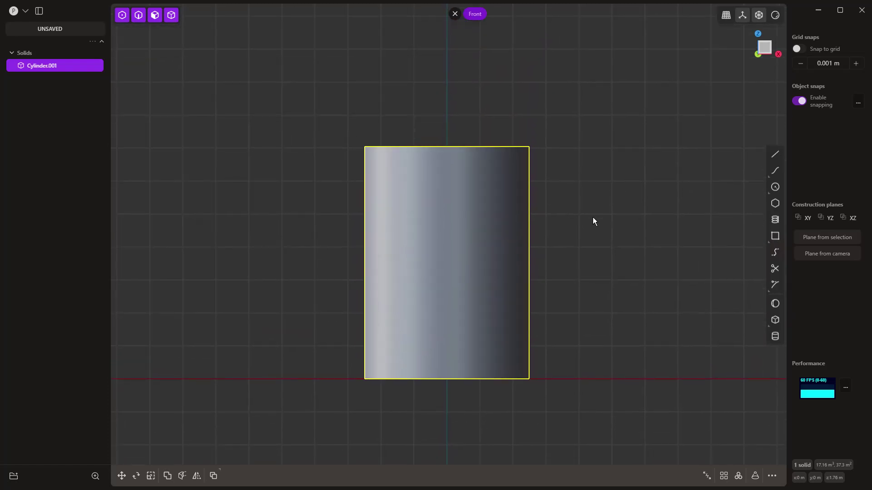
{"action": "left_click", "coordinate": [775, 154]}
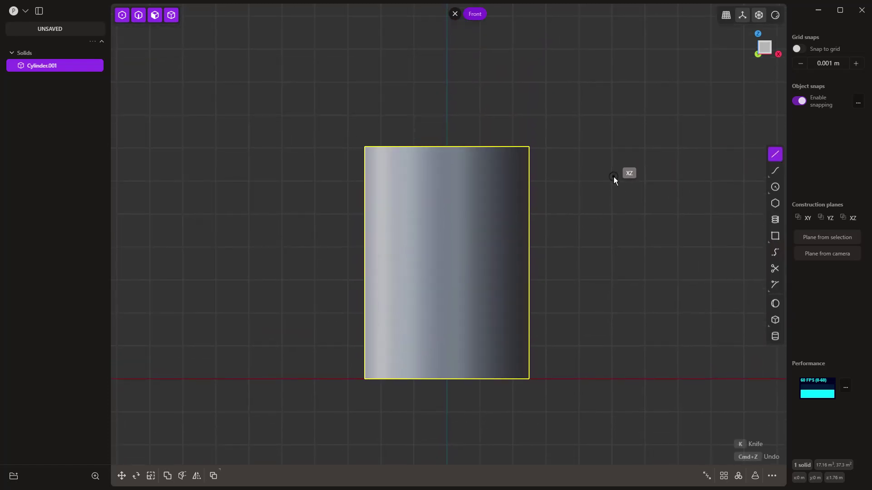
{"action": "left_click", "coordinate": [613, 176]}
{"action": "left_click", "coordinate": [509, 176]}
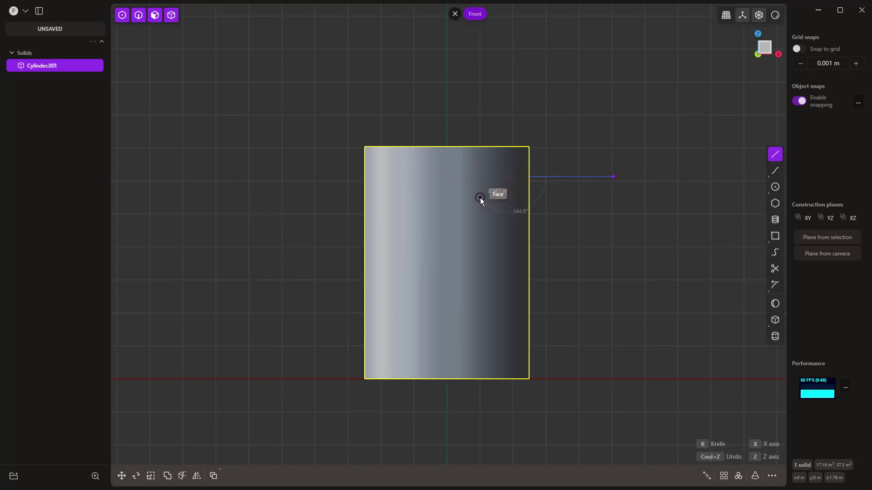
{"action": "left_click", "coordinate": [481, 268]}
{"action": "left_click", "coordinate": [511, 303]}
{"action": "left_click", "coordinate": [608, 303]}
{"action": "key", "text": "Return"}
Round the polyline's corners with a fillet of about 0.34 m.
{"action": "scroll", "coordinate": [549, 199], "scroll_direction": "up", "scroll_amount": 5}
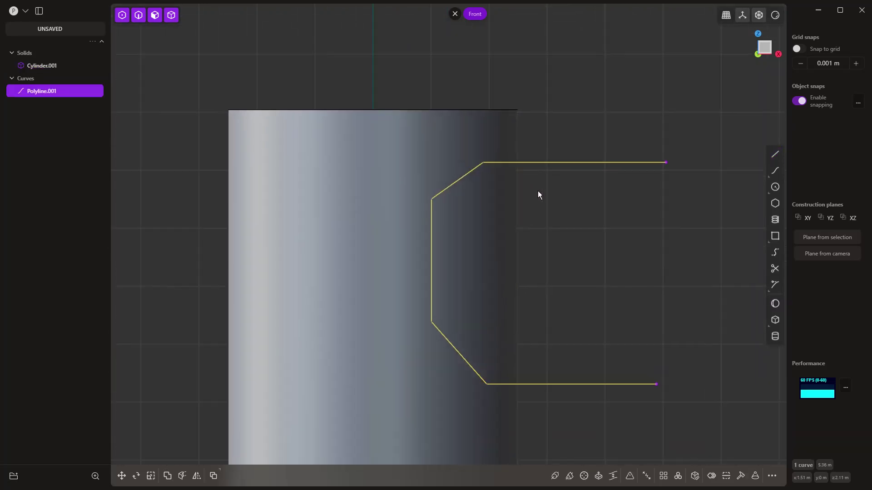
{"action": "key", "text": "b"}
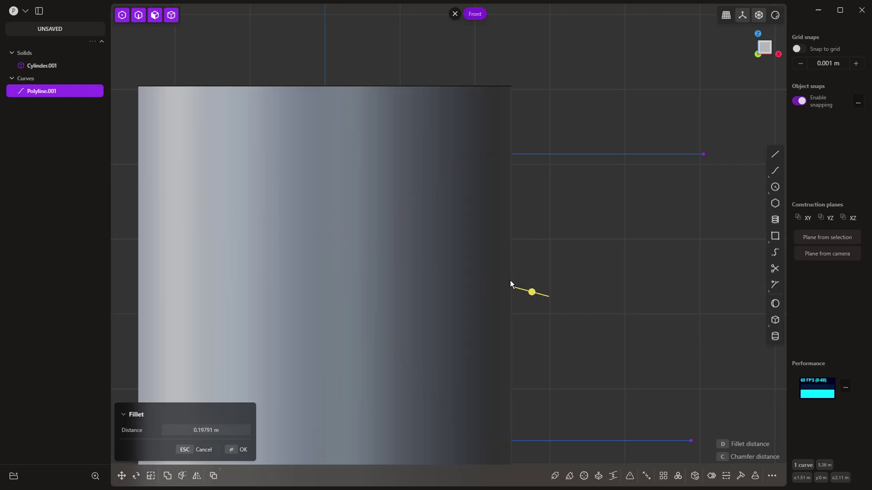
{"action": "left_click", "coordinate": [74, 66]}
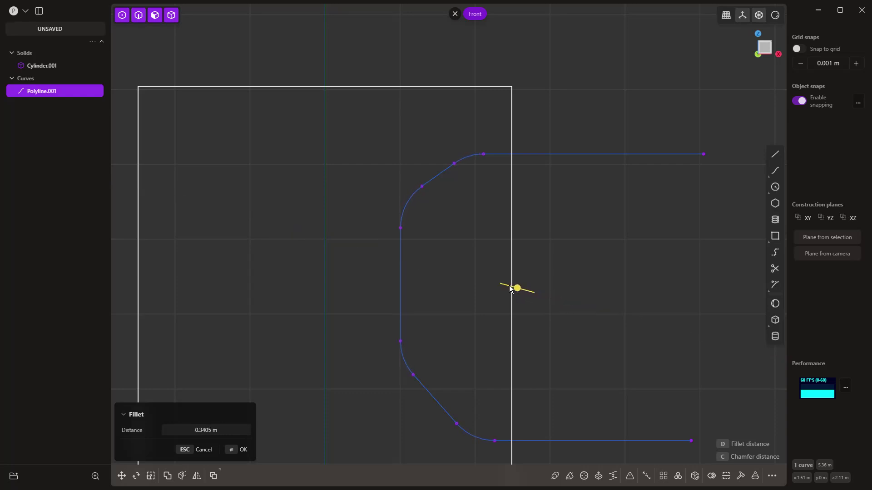
{"action": "left_click", "coordinate": [562, 216]}
{"action": "scroll", "coordinate": [456, 181], "scroll_direction": "down", "scroll_amount": 5}
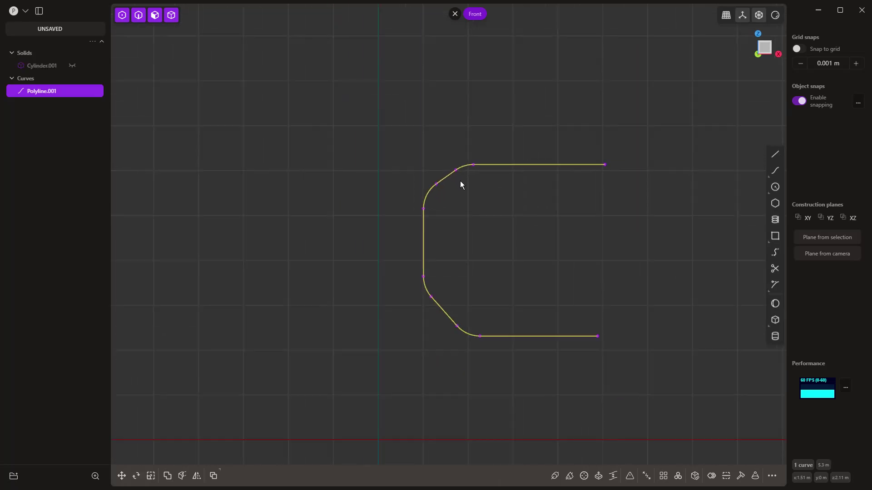
Mirror the cutout profile to the cylinder's left side.
{"action": "left_click", "coordinate": [198, 476]}
{"action": "left_click", "coordinate": [378, 383]}
{"action": "key", "text": "Return"}
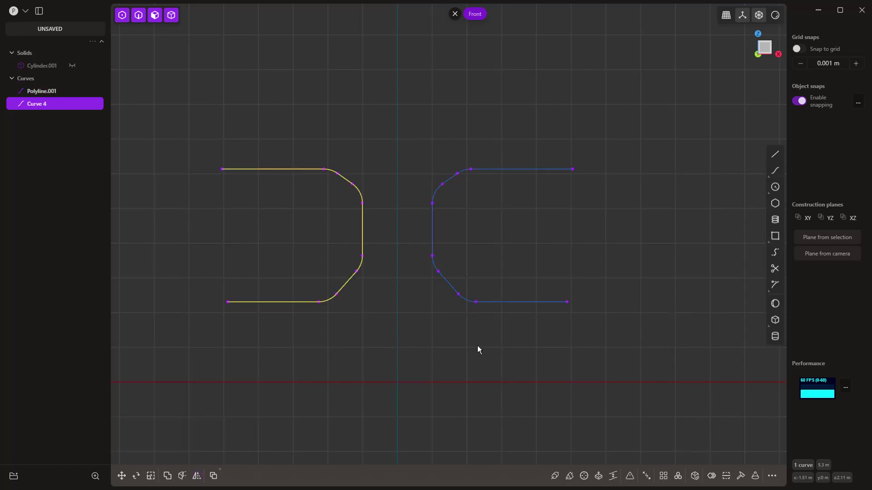
Imprint the right-hand profile onto the cylinder, then hide the profile curve.
{"action": "left_click", "coordinate": [75, 66]}
{"action": "left_click", "coordinate": [544, 169]}
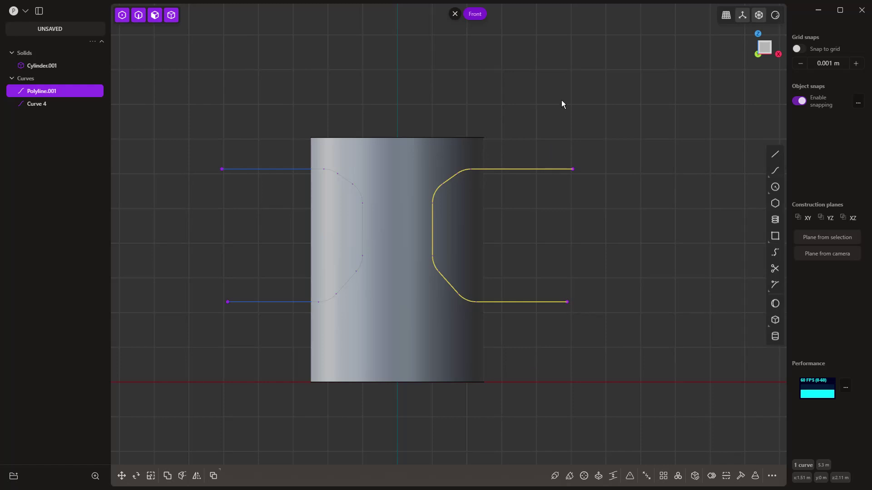
{"action": "key", "text": "shift+i"}
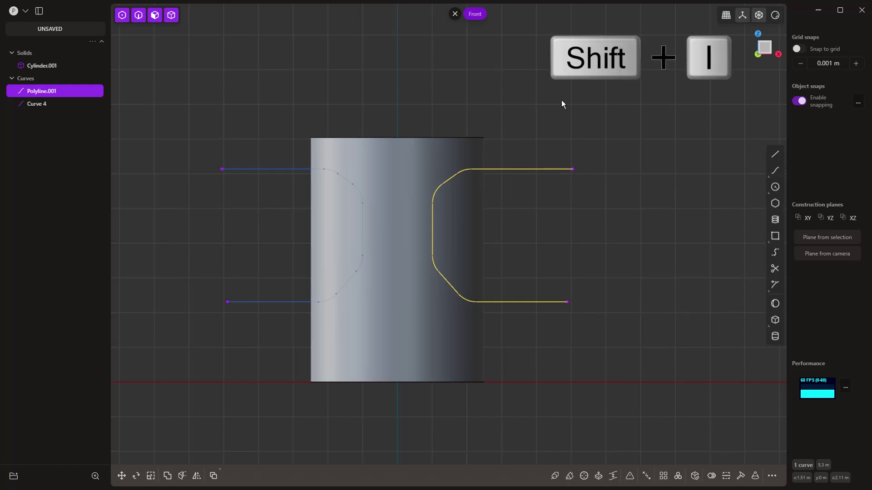
{"action": "key", "text": "shift+i"}
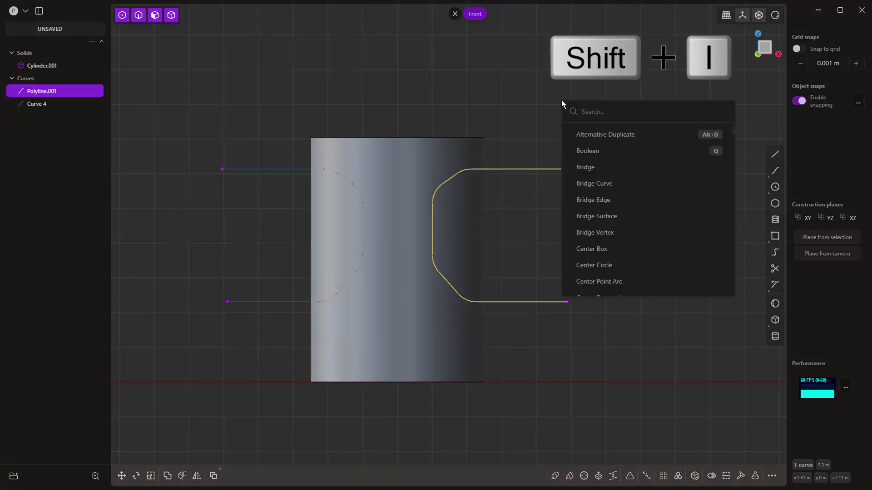
{"action": "type", "text": "imp"}
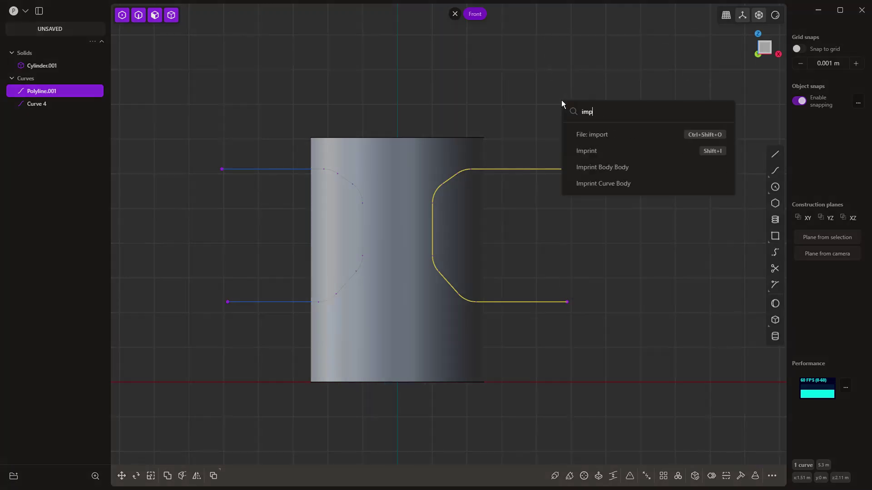
{"action": "left_click", "coordinate": [593, 151]}
{"action": "left_click", "coordinate": [478, 209]}
{"action": "key", "text": "Return"}
{"action": "left_click", "coordinate": [547, 169]}
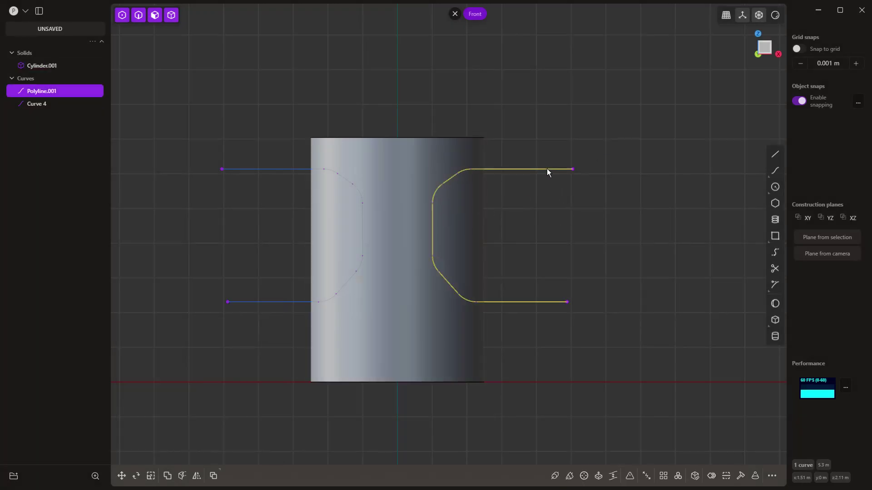
{"action": "key", "text": "h"}
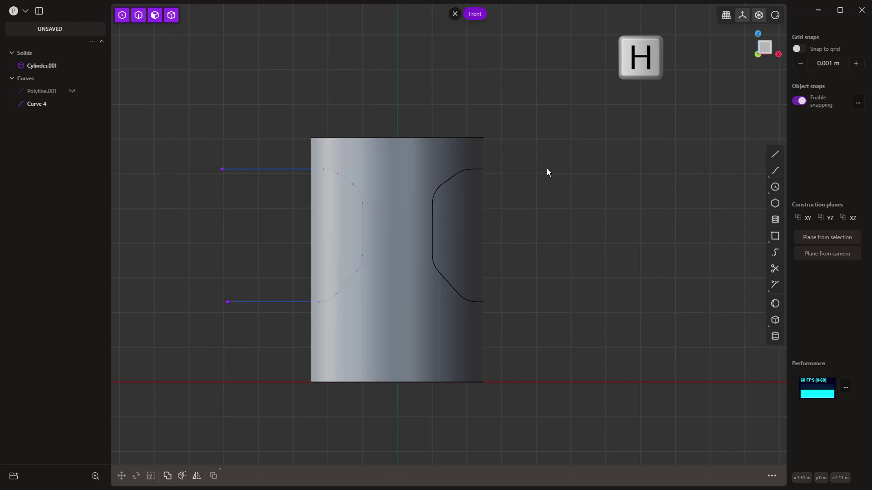
Recess the cutout face about 0.067 m into the cylinder wall.
{"action": "middle_click_drag", "start_coordinate": [535, 275], "coordinate": [507, 275]}
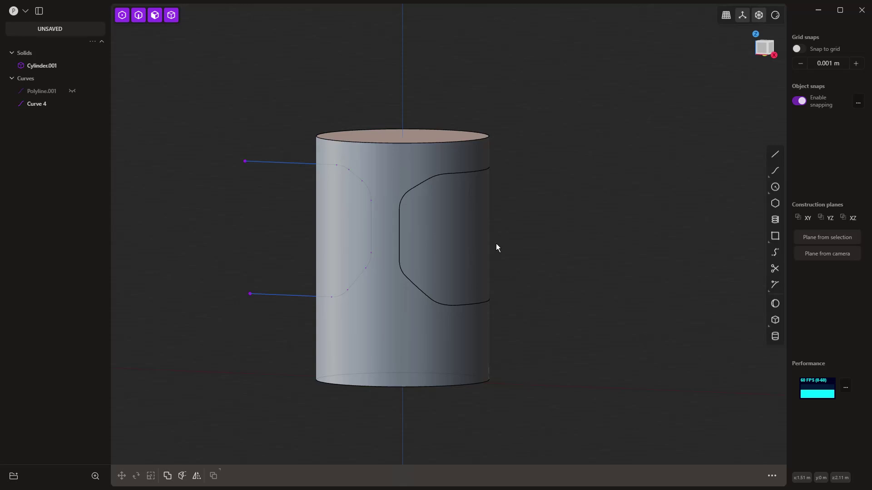
{"action": "left_click", "coordinate": [453, 198]}
{"action": "left_click", "coordinate": [452, 199]}
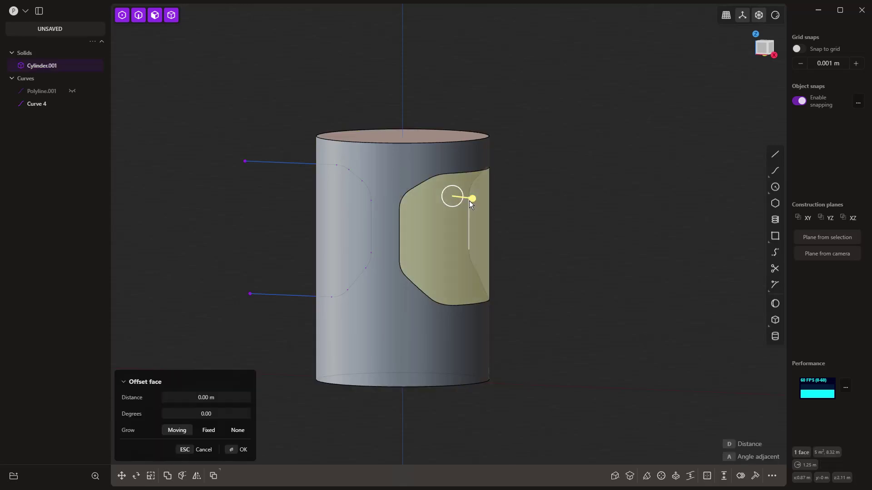
{"action": "left_click_drag", "start_coordinate": [470, 200], "coordinate": [470, 200]}
{"action": "left_click", "coordinate": [518, 254]}
Fillet the cutout's outer rim edge and its inner edge.
{"action": "middle_click_drag", "start_coordinate": [536, 261], "coordinate": [514, 276]}
{"action": "scroll", "coordinate": [499, 290], "scroll_direction": "up", "scroll_amount": 3}
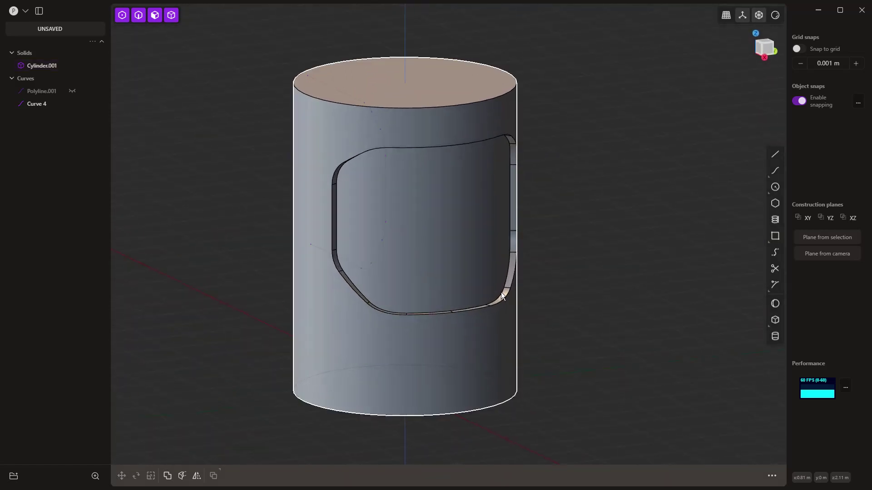
{"action": "left_click", "coordinate": [500, 296]}
{"action": "key", "text": "f"}
{"action": "left_click_drag", "start_coordinate": [500, 295], "coordinate": [502, 293]}
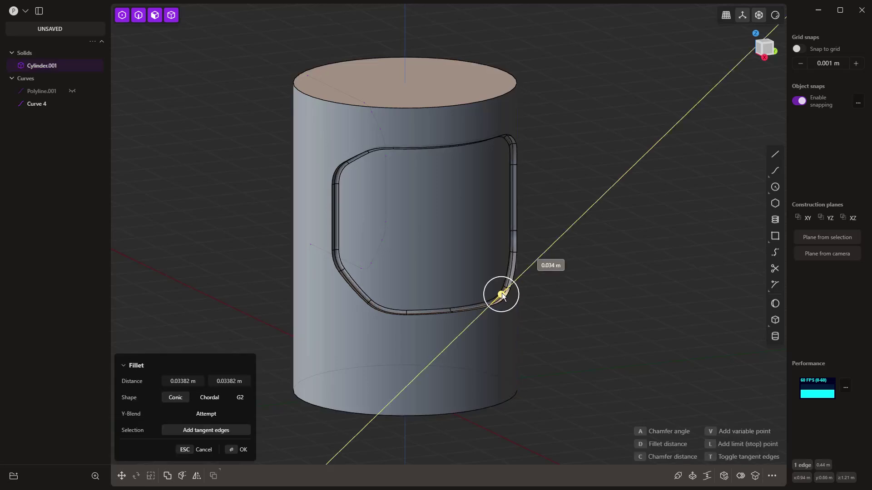
{"action": "key", "text": "Return"}
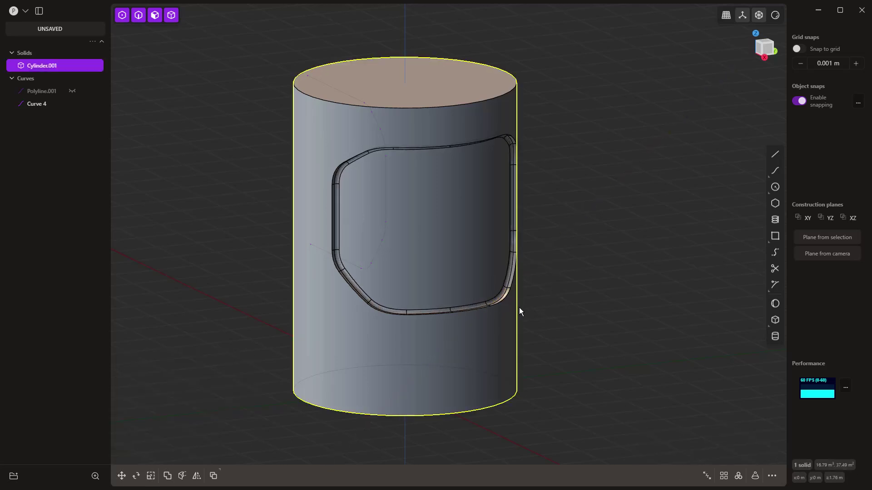
{"action": "scroll", "coordinate": [500, 302], "scroll_direction": "up", "scroll_amount": 4}
{"action": "left_click", "coordinate": [498, 297]}
{"action": "key", "text": "f"}
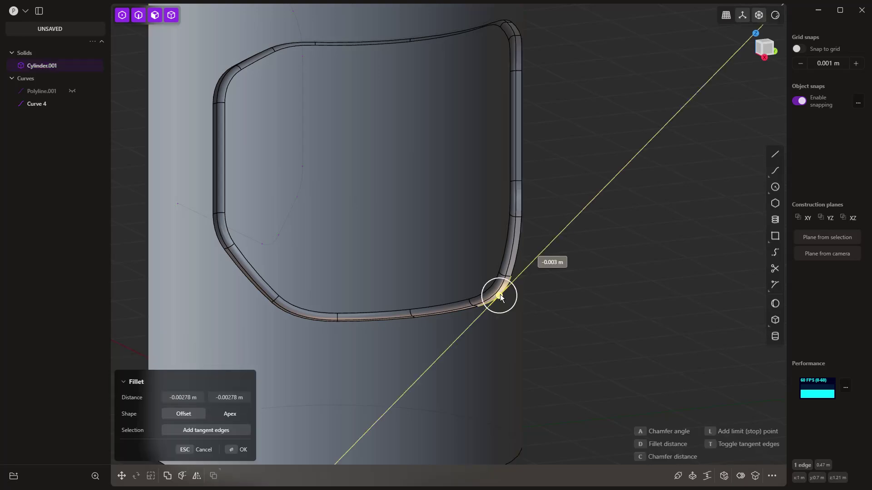
{"action": "key", "text": "Return"}
{"action": "scroll", "coordinate": [549, 296], "scroll_direction": "down", "scroll_amount": 5}
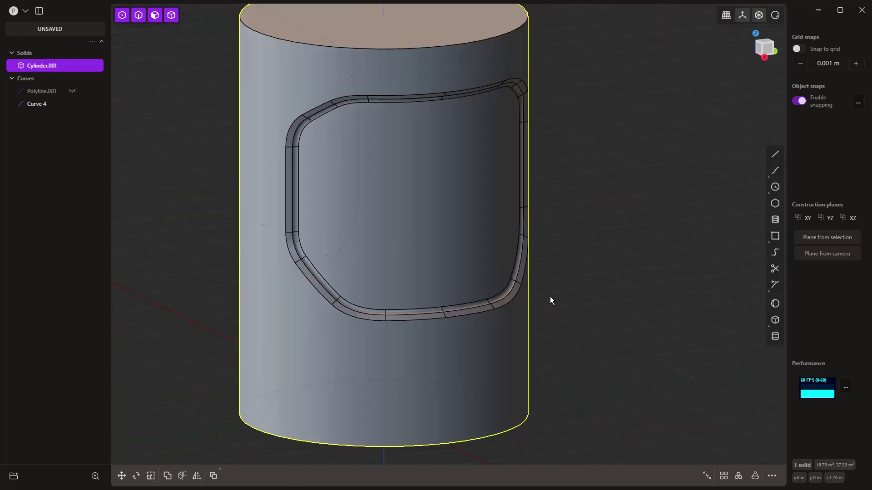
{"action": "middle_click_drag", "start_coordinate": [493, 309], "coordinate": [502, 219]}
Inset the cutout's inner face outline by about 0.169 m to make a smaller panel.
{"action": "left_click", "coordinate": [466, 186]}
{"action": "key", "text": "o"}
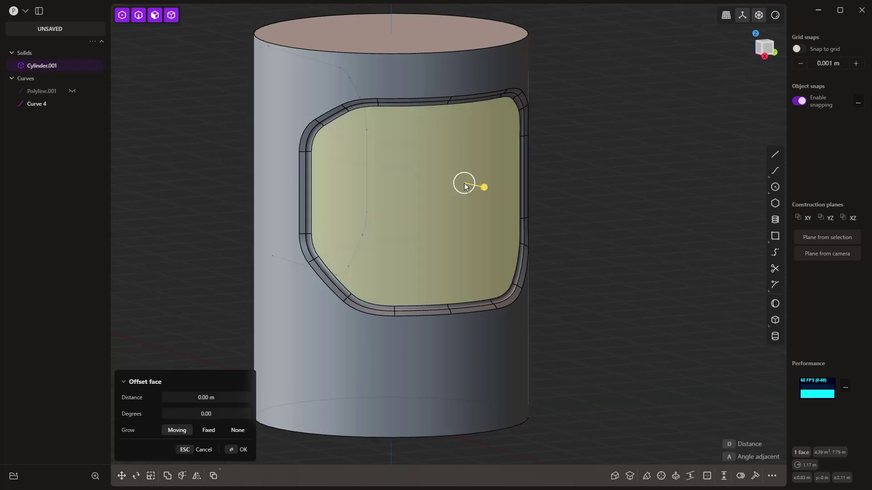
{"action": "key", "text": "o"}
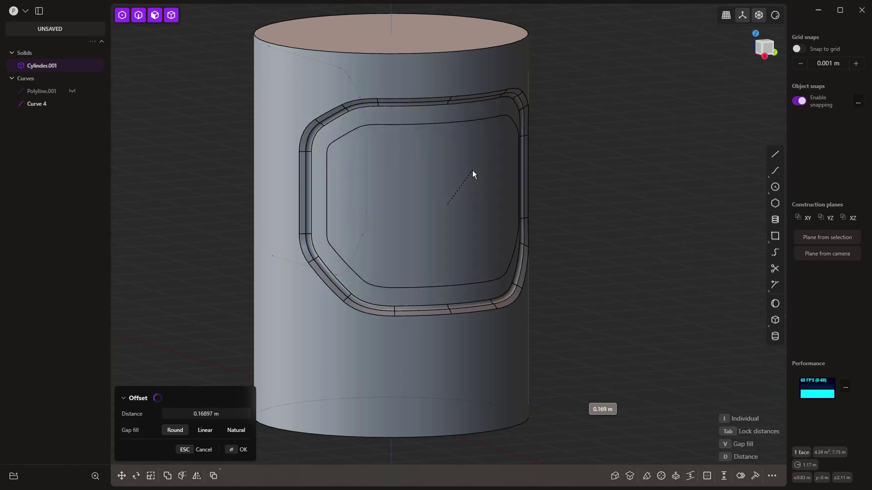
{"action": "key", "text": "Return"}
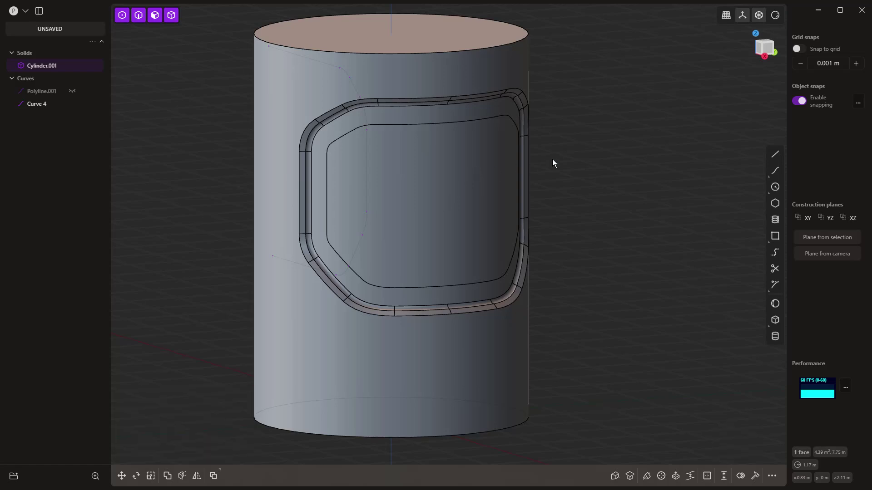
Push the inset panel about 0.2 m inward to form a deeper pocket.
{"action": "left_click", "coordinate": [469, 166]}
{"action": "key", "text": "o"}
{"action": "left_click", "coordinate": [390, 221]}
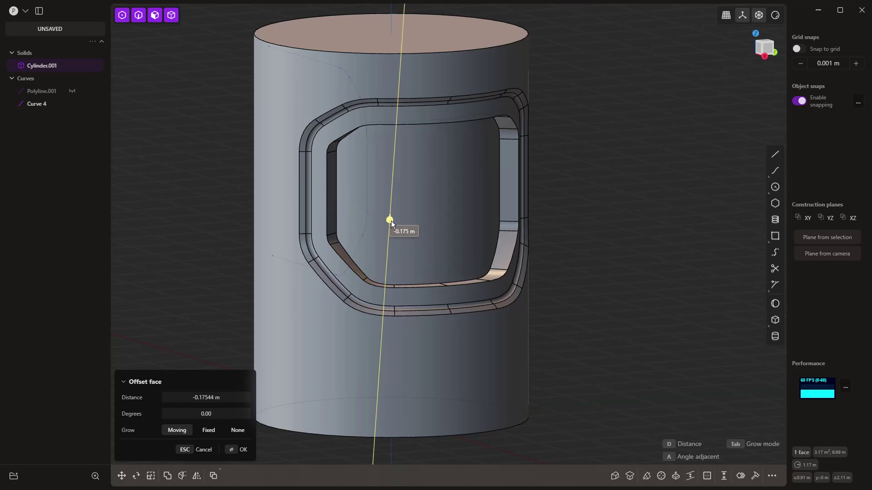
{"action": "key", "text": "Escape"}
{"action": "scroll", "coordinate": [524, 193], "scroll_direction": "down", "scroll_amount": 2}
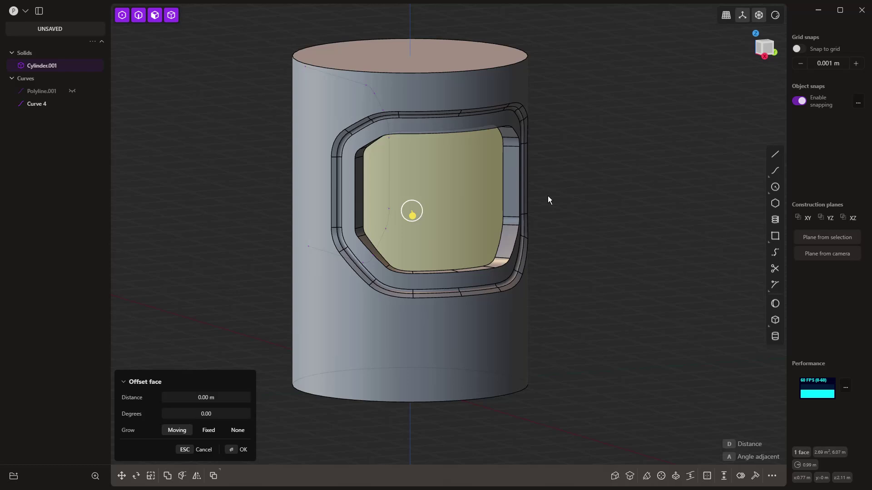
{"action": "middle_click_drag", "start_coordinate": [568, 283], "coordinate": [492, 303]}
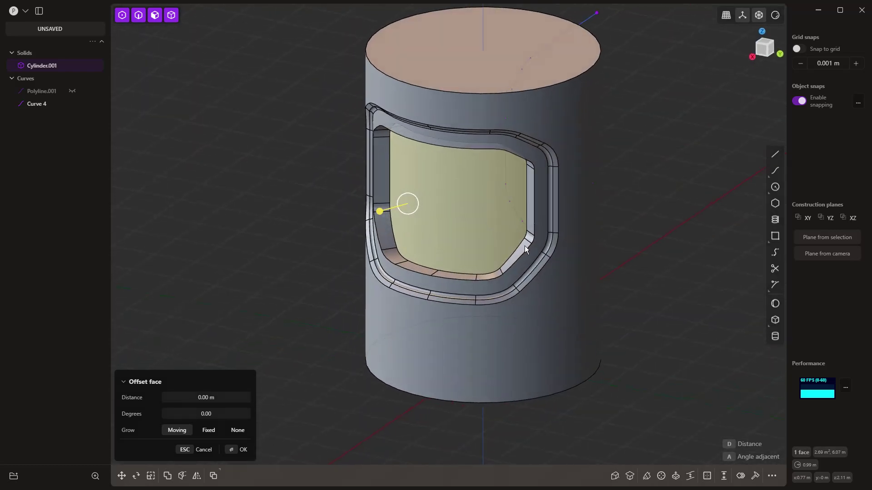
{"action": "middle_click_drag", "start_coordinate": [509, 265], "coordinate": [580, 239]}
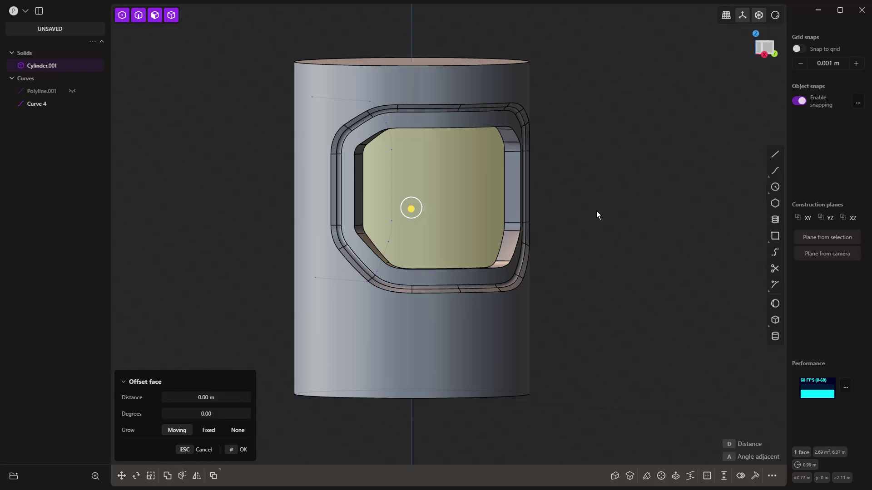
{"action": "key", "text": "Escape"}
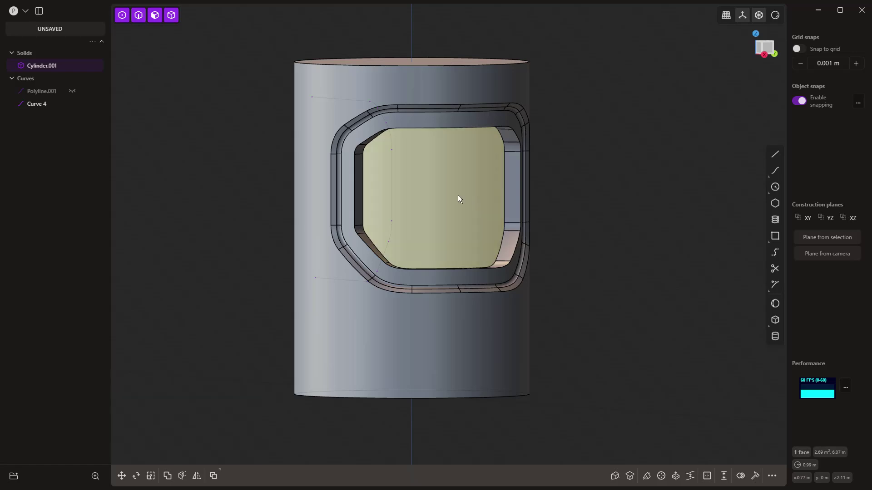
{"action": "key", "text": "o"}
{"action": "middle_click_drag", "start_coordinate": [562, 229], "coordinate": [586, 242]}
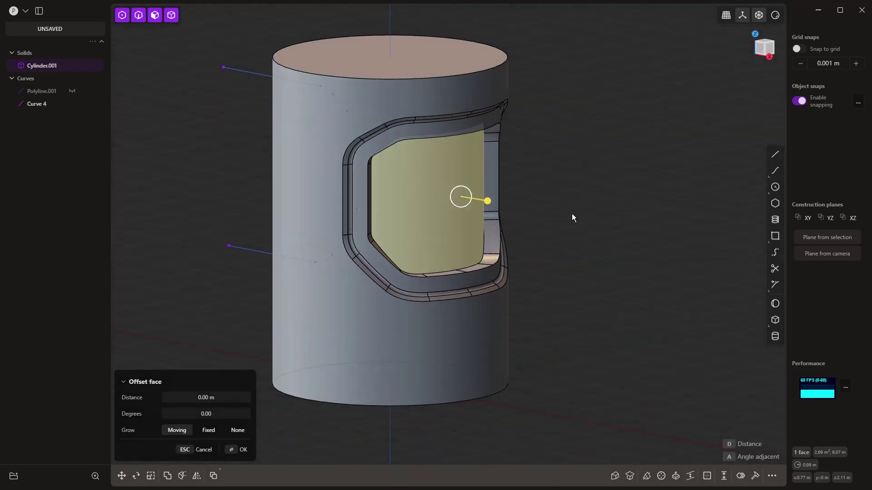
Extrude the pocket face 0.672 m outward in Union mode, creating Extruded.001.
{"action": "key", "text": "e"}
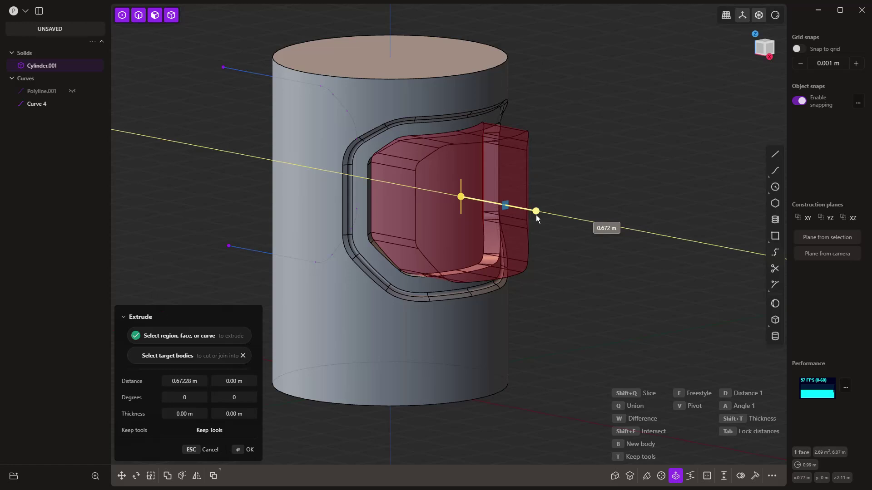
{"action": "left_click", "coordinate": [536, 214]}
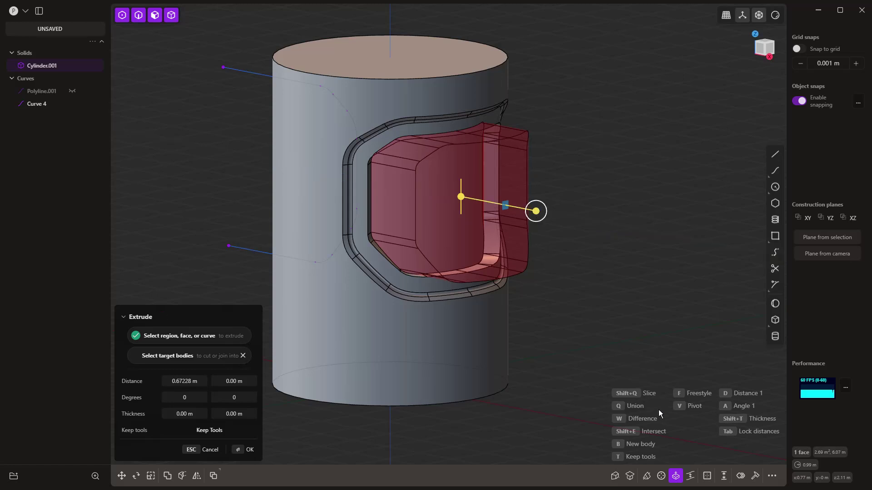
{"action": "key", "text": "q"}
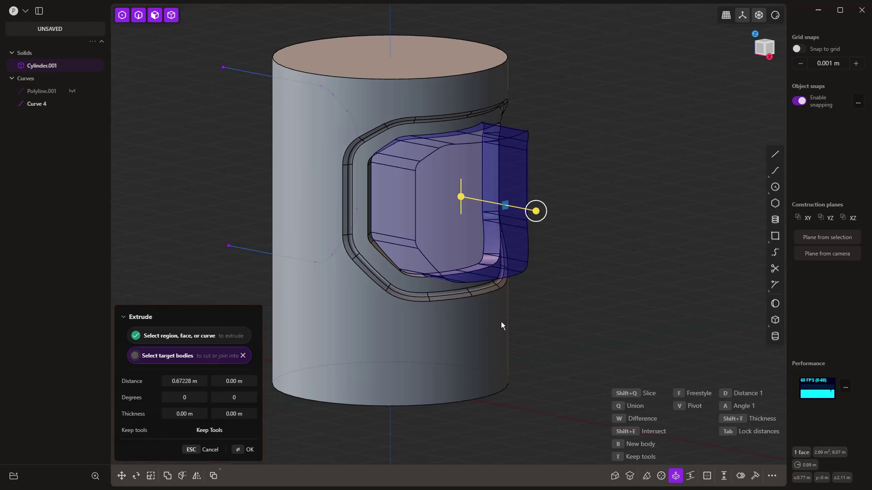
{"action": "key", "text": "Return"}
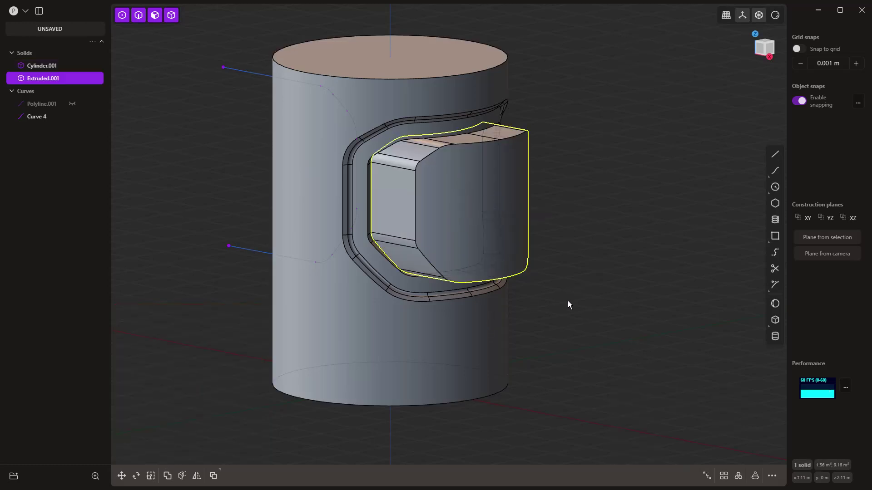
{"action": "left_click", "coordinate": [567, 300]}
{"action": "middle_click_drag", "start_coordinate": [567, 300], "coordinate": [546, 337]}
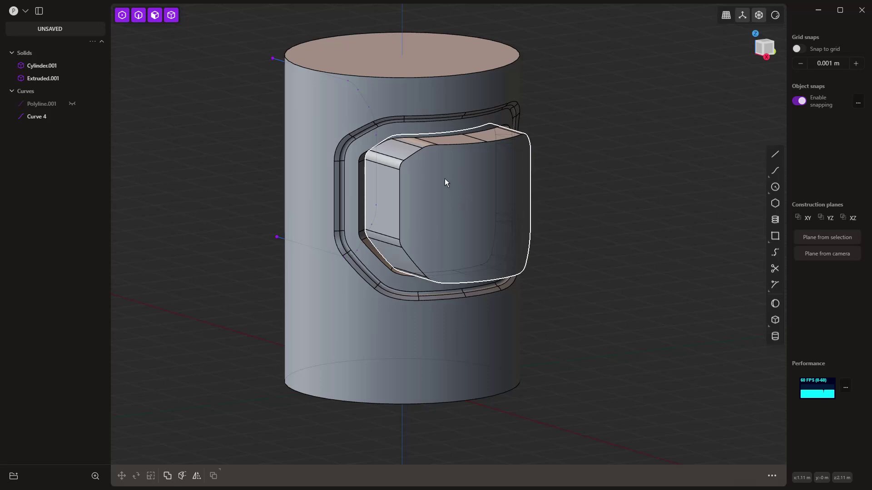
Fillet the Extruded.001 block's outer edge loop at about 0.116 m.
{"action": "scroll", "coordinate": [461, 176], "scroll_direction": "up", "scroll_amount": 1}
{"action": "left_click", "coordinate": [417, 151]}
{"action": "left_click", "coordinate": [417, 150]}
{"action": "key", "text": "f"}
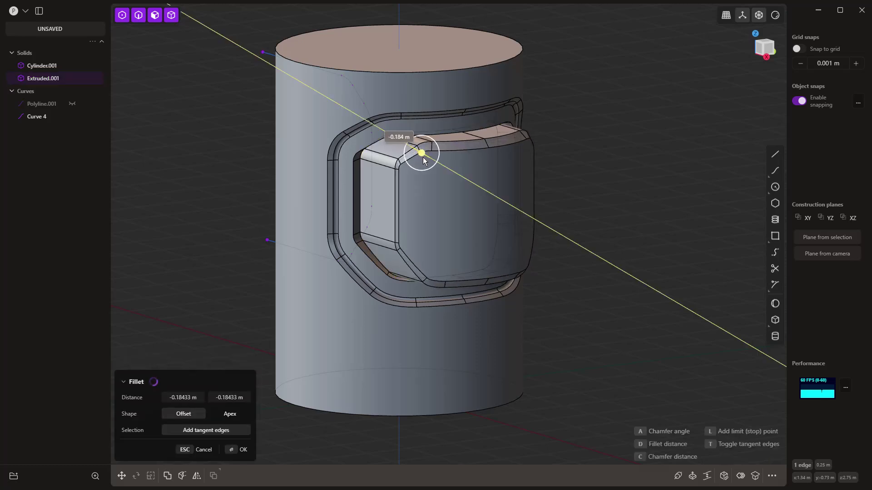
{"action": "left_click", "coordinate": [413, 147]}
{"action": "middle_click_drag", "start_coordinate": [524, 238], "coordinate": [613, 280]}
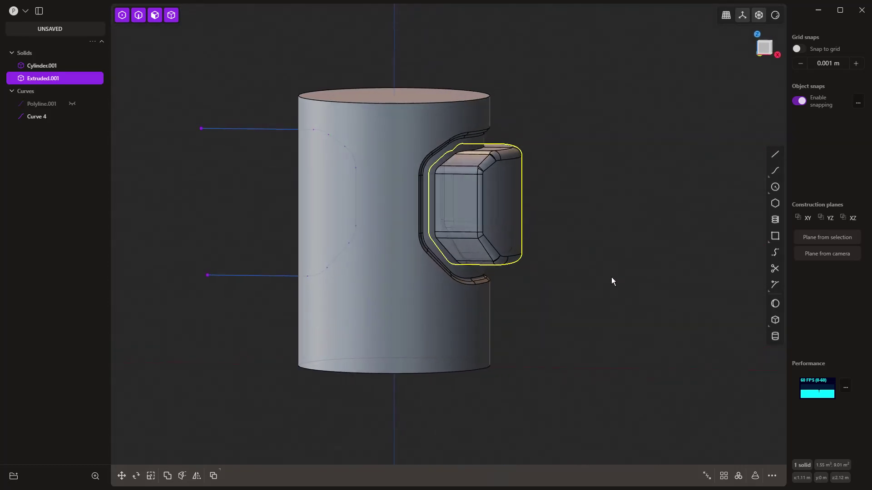
{"action": "left_click", "coordinate": [607, 220]}
{"action": "middle_click_drag", "start_coordinate": [559, 253], "coordinate": [580, 254]}
{"action": "left_click", "coordinate": [267, 135]}
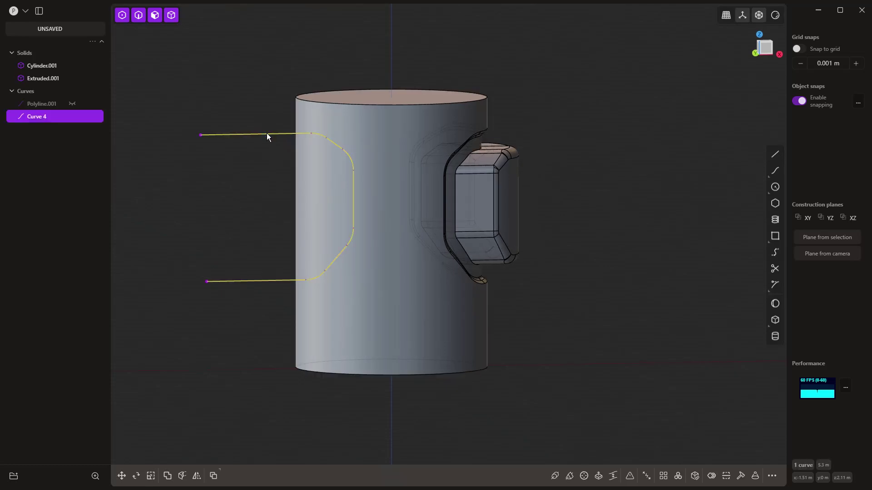
{"action": "key", "text": "c"}
{"action": "key", "text": "c"}
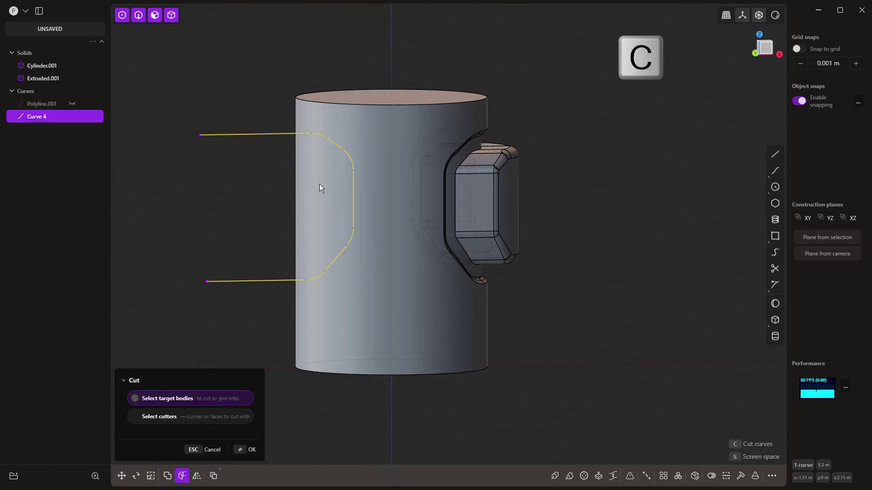
{"action": "left_click", "coordinate": [320, 184]}
{"action": "key", "text": "Return"}
{"action": "left_click", "coordinate": [196, 189]}
{"action": "middle_click_drag", "start_coordinate": [196, 190], "coordinate": [224, 177]}
{"action": "left_click", "coordinate": [244, 138]}
{"action": "key", "text": "h"}
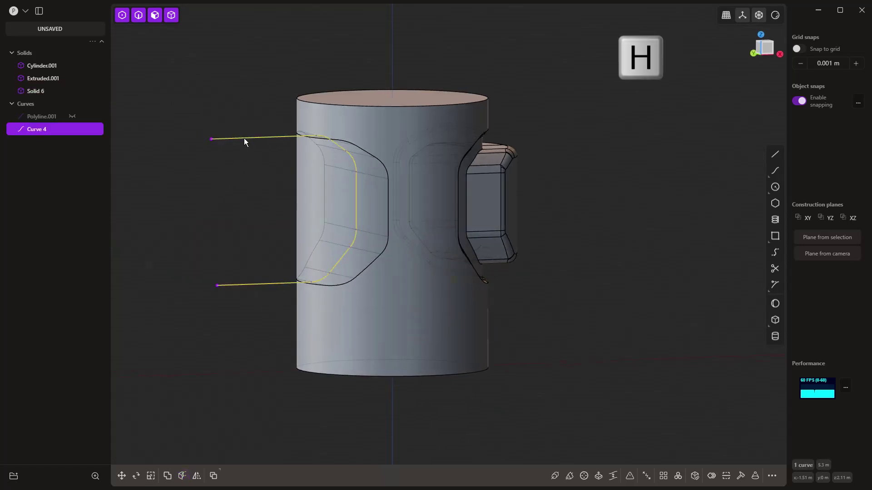
{"action": "left_click", "coordinate": [339, 190]}
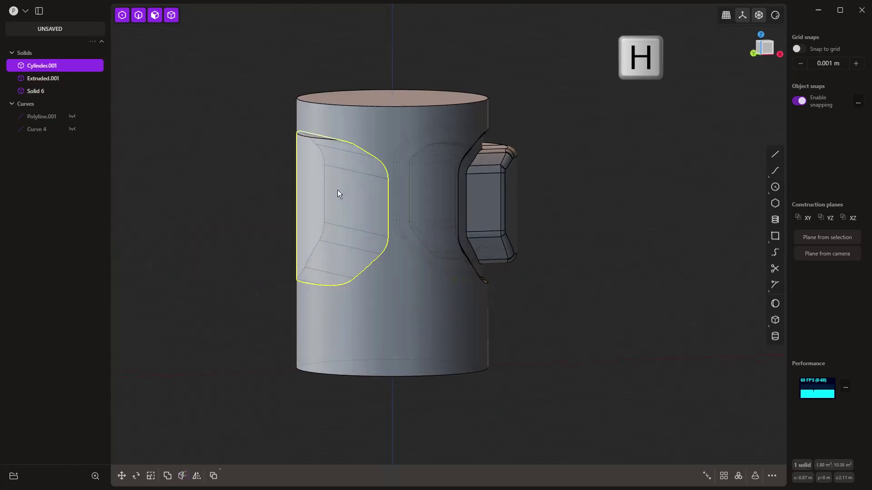
{"action": "key", "text": "g"}
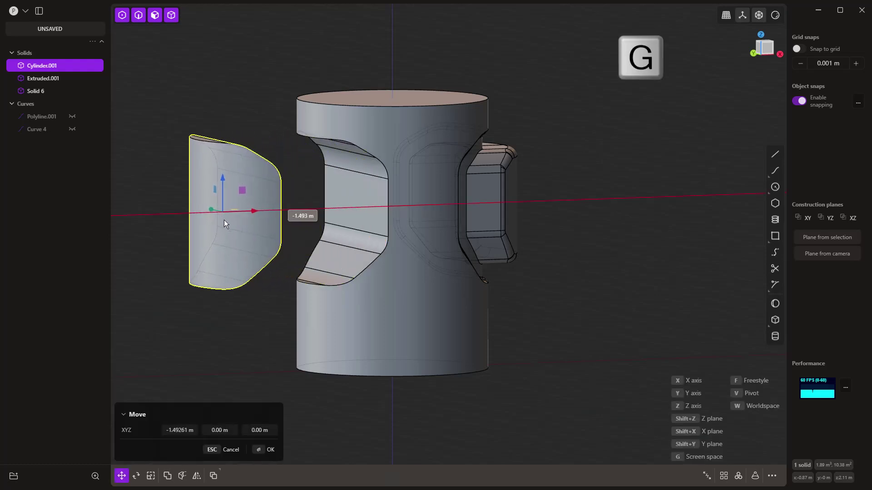
{"action": "key", "text": "x"}
{"action": "left_click", "coordinate": [268, 325]}
{"action": "mouse_move", "coordinate": [268, 324]}
{"action": "middle_mouse_down"}
{"action": "mouse_move", "coordinate": [331, 331]}
{"action": "mouse_move", "coordinate": [271, 335]}
{"action": "middle_mouse_up"}
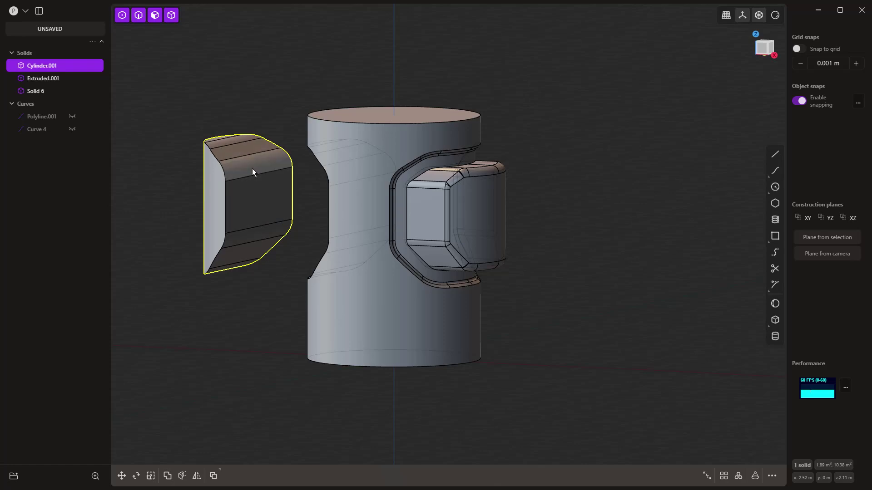
{"action": "middle_click_drag", "start_coordinate": [250, 253], "coordinate": [299, 253]}
Split the side piece into sheets and hide the leftover outer sheet.
{"action": "left_click", "coordinate": [210, 194]}
{"action": "key", "text": "o"}
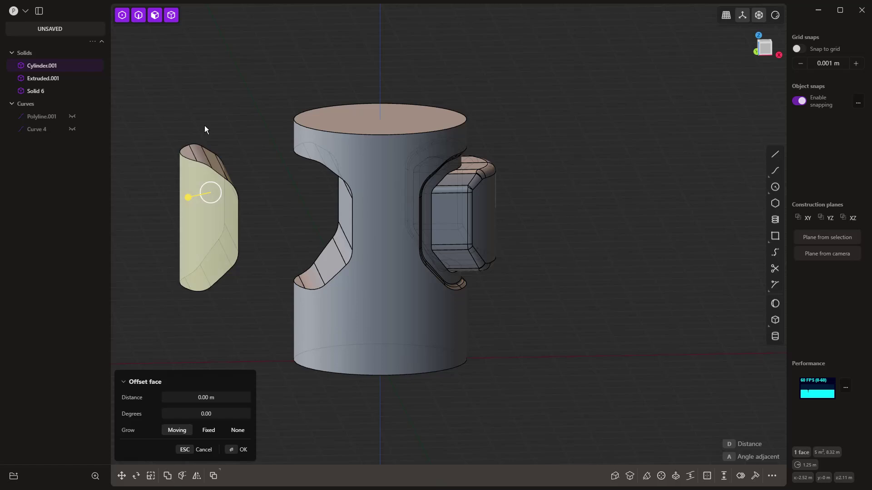
{"action": "key", "text": "alt+j"}
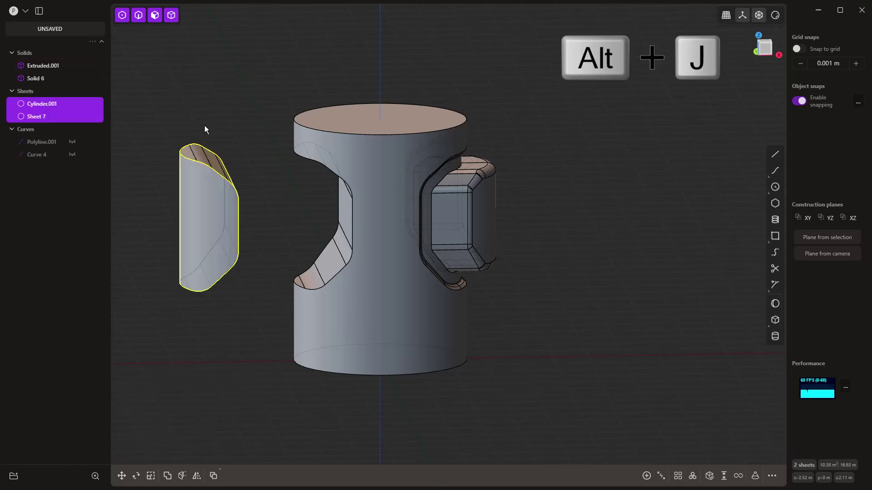
{"action": "left_click", "coordinate": [197, 130]}
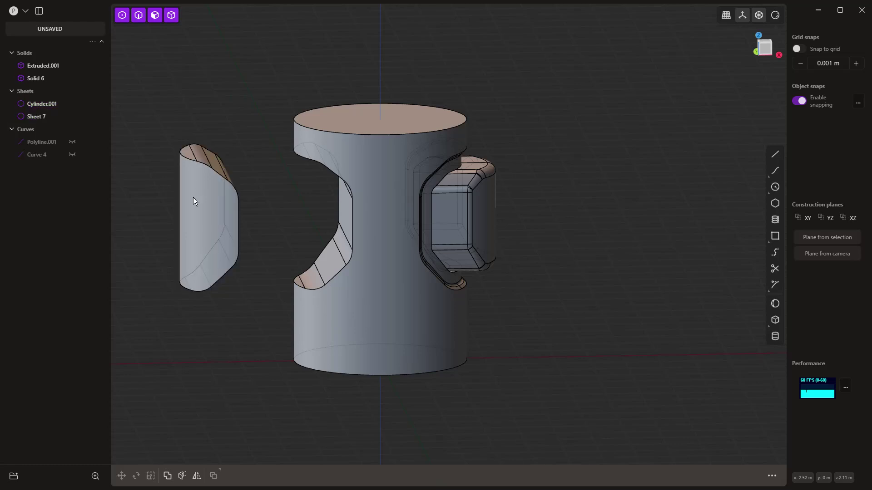
{"action": "left_click", "coordinate": [193, 197]}
{"action": "key", "text": "h"}
Thicken the curved sheet Cylinder.001 into a thin solid shell.
{"action": "middle_click_drag", "start_coordinate": [142, 198], "coordinate": [252, 215]}
{"action": "left_click", "coordinate": [253, 214]}
{"action": "type", "text": "f"}
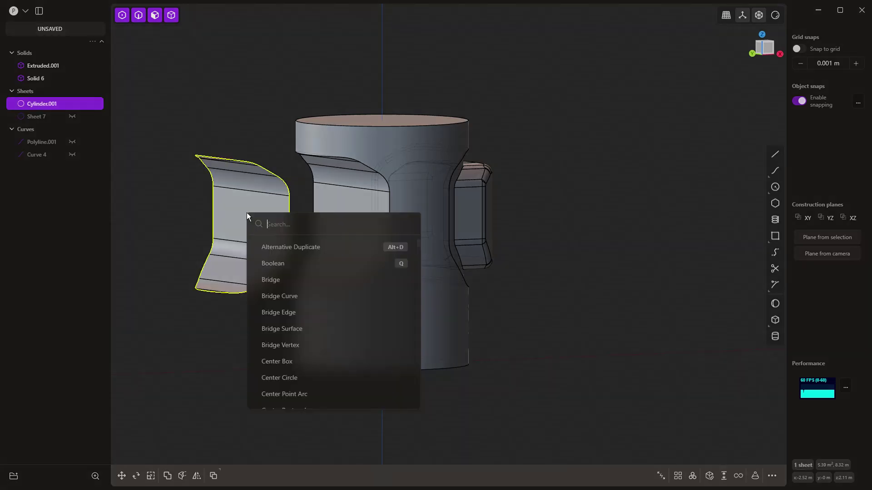
{"action": "type", "text": "thi"}
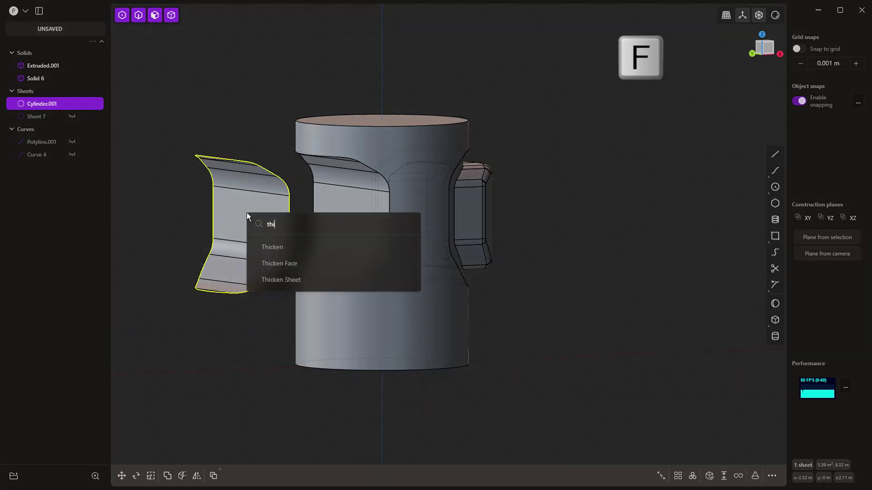
{"action": "key", "text": "Down"}
{"action": "key", "text": "Return"}
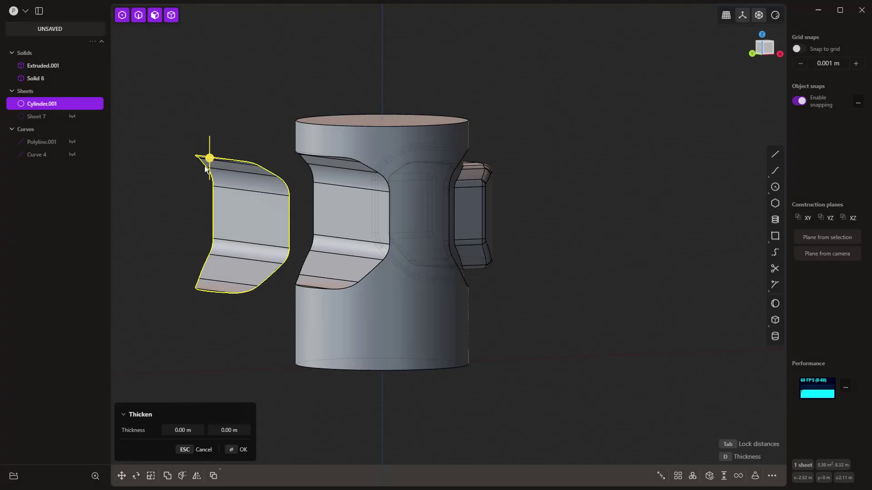
{"action": "left_click_drag", "start_coordinate": [209, 159], "coordinate": [186, 173]}
{"action": "left_click", "coordinate": [165, 189]}
{"action": "middle_click_drag", "start_coordinate": [165, 189], "coordinate": [254, 304]}
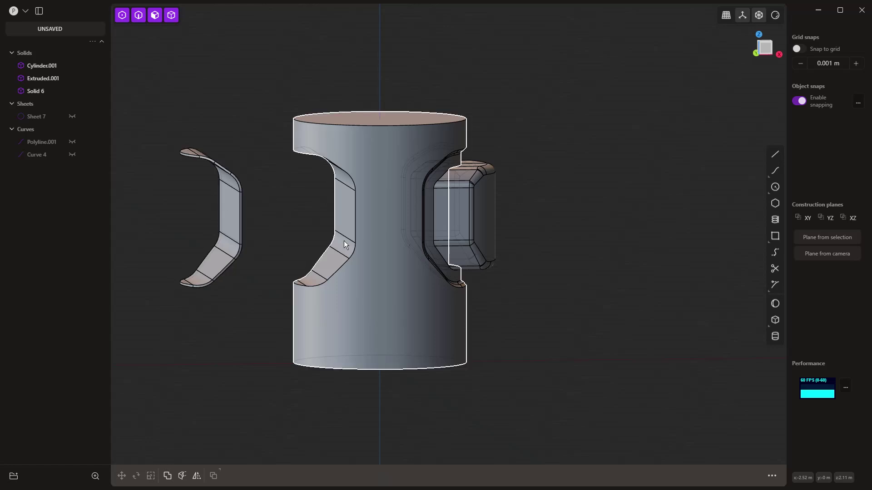
Hide the curved shell and box-select the left cut-out faces in Front view.
{"action": "left_click", "coordinate": [234, 212]}
{"action": "key", "text": "h"}
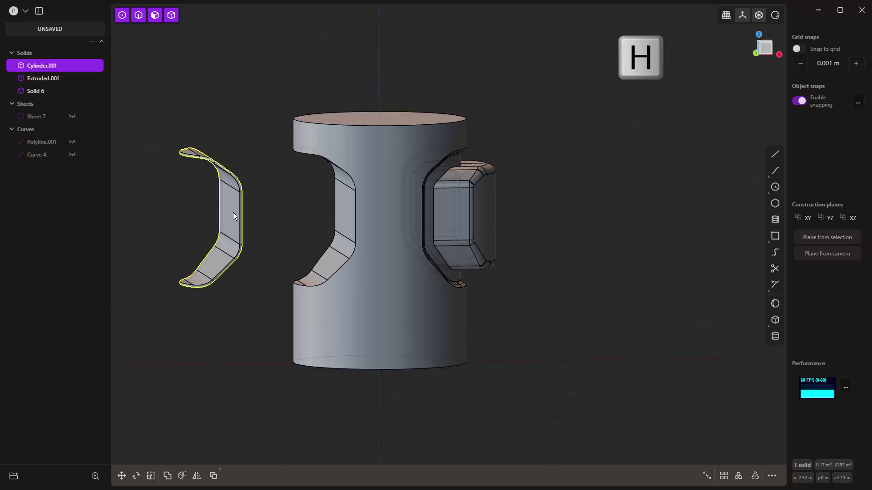
{"action": "middle_click_drag", "start_coordinate": [235, 267], "coordinate": [273, 261]}
{"action": "key", "text": "KP_1"}
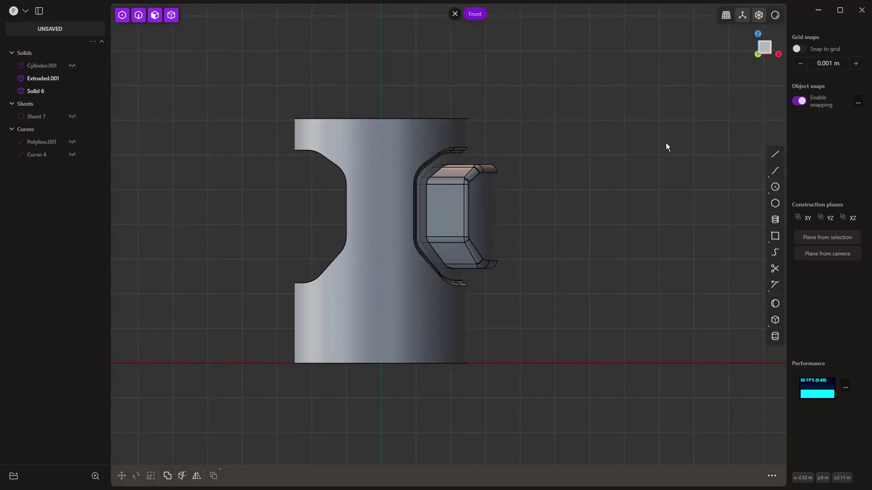
{"action": "left_click", "coordinate": [154, 15]}
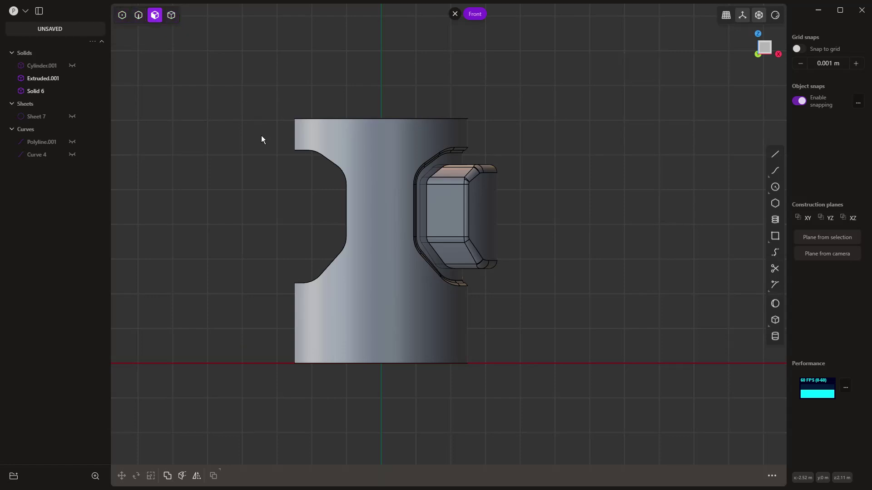
{"action": "left_click_drag", "start_coordinate": [262, 136], "coordinate": [366, 317]}
{"action": "key", "text": "o"}
{"action": "right_click_drag", "start_coordinate": [293, 268], "coordinate": [313, 226]}
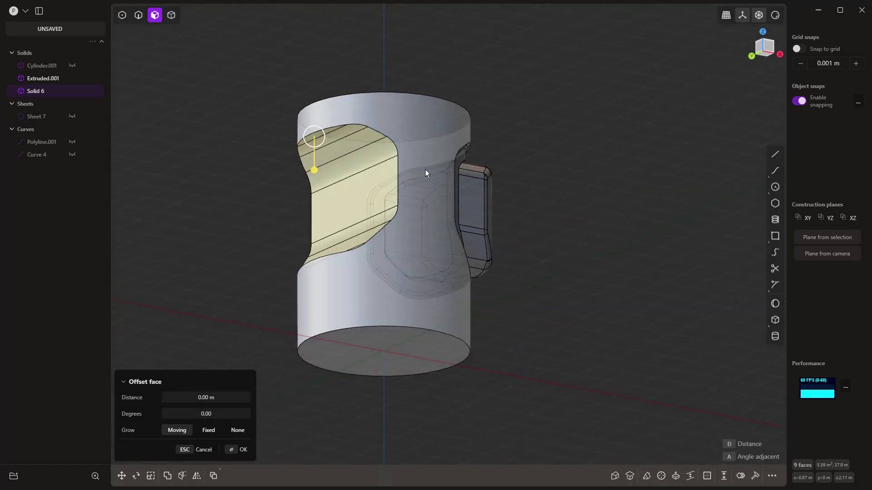
Hollow the cylinder body with about 0.10 m wall thickness.
{"action": "type", "text": "fholl"}
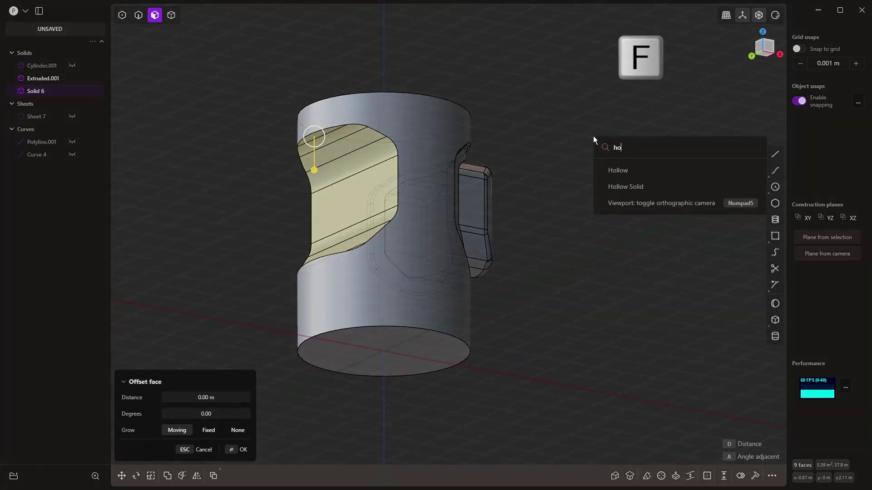
{"action": "key", "text": "Down"}
{"action": "key", "text": "Return"}
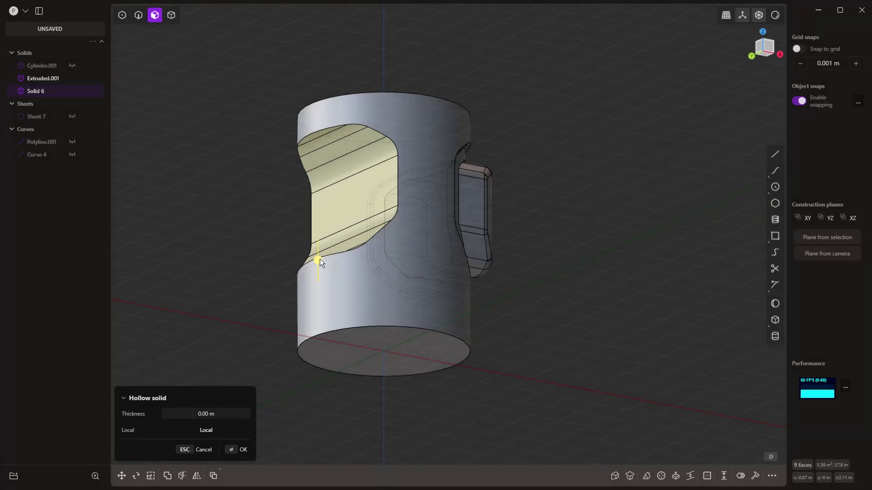
{"action": "mouse_move", "coordinate": [320, 260]}
{"action": "left_mouse_down"}
{"action": "mouse_move", "coordinate": [322, 252]}
{"action": "mouse_move", "coordinate": [320, 265]}
{"action": "left_mouse_up"}
{"action": "key", "text": "Return"}
{"action": "left_click", "coordinate": [259, 191]}
{"action": "middle_click_drag", "start_coordinate": [261, 190], "coordinate": [271, 209]}
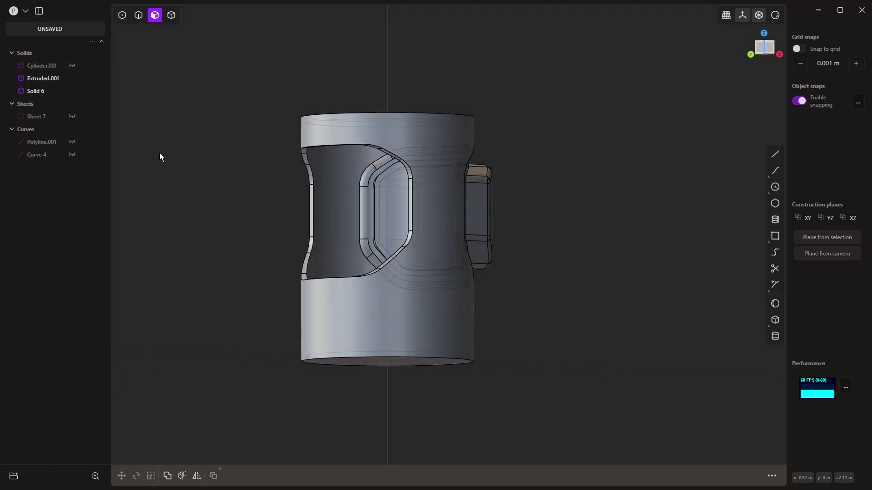
Show the curved shell again and reselect it as a whole solid.
{"action": "left_click", "coordinate": [73, 66]}
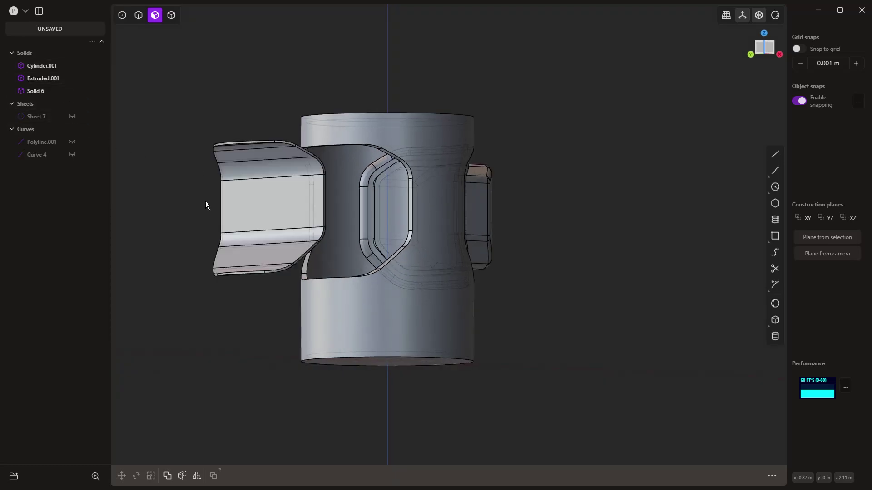
{"action": "middle_click_drag", "start_coordinate": [209, 208], "coordinate": [228, 265]}
{"action": "left_click", "coordinate": [225, 227]}
{"action": "key", "text": "o"}
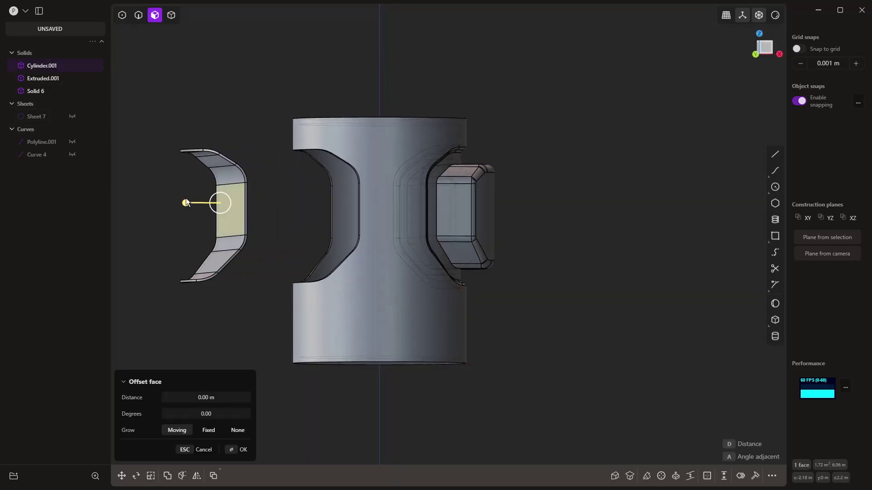
{"action": "key", "text": "Escape"}
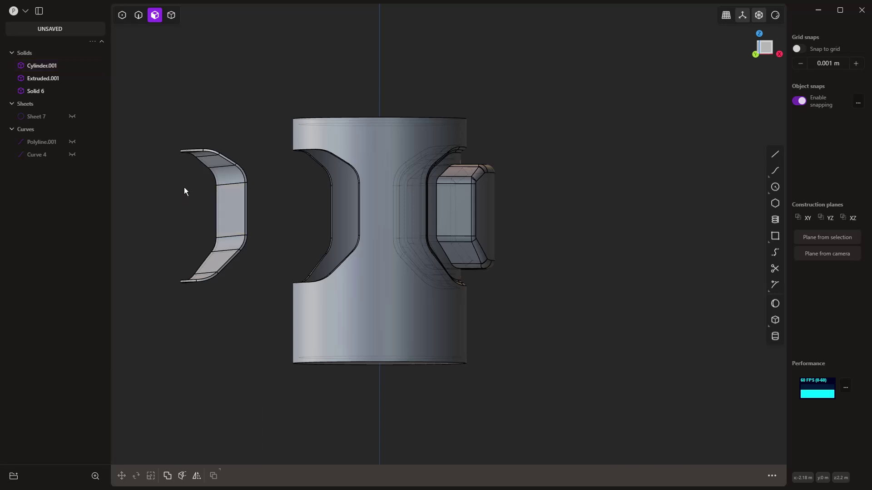
{"action": "key", "text": "Tab"}
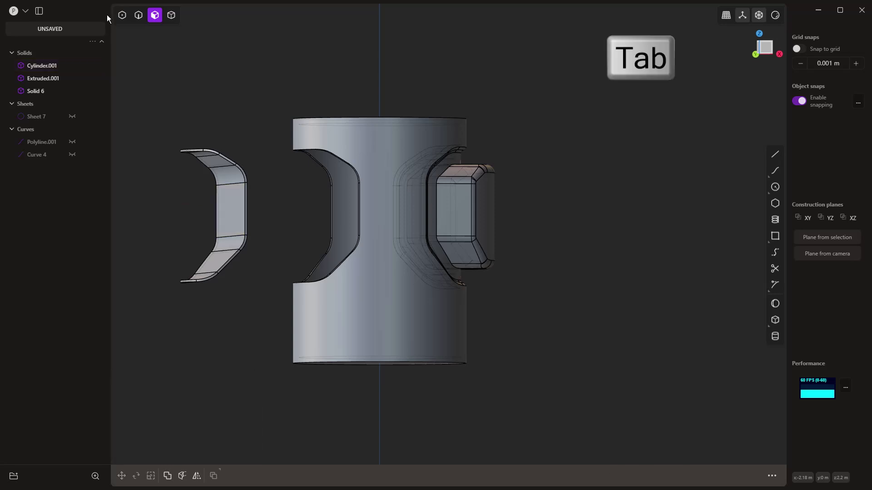
{"action": "left_click", "coordinate": [138, 15]}
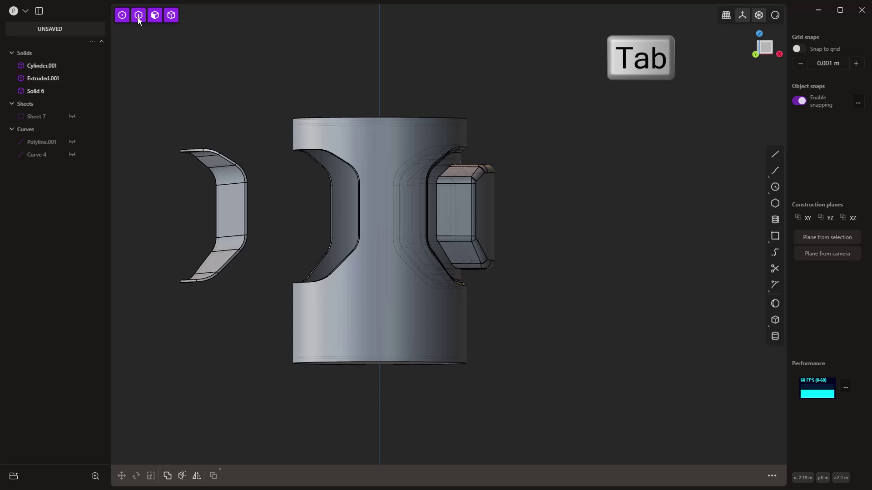
{"action": "left_click", "coordinate": [237, 198]}
Move the shell along X, trying positions near the cylinder's cut-out.
{"action": "key", "text": "g"}
{"action": "key", "text": "x"}
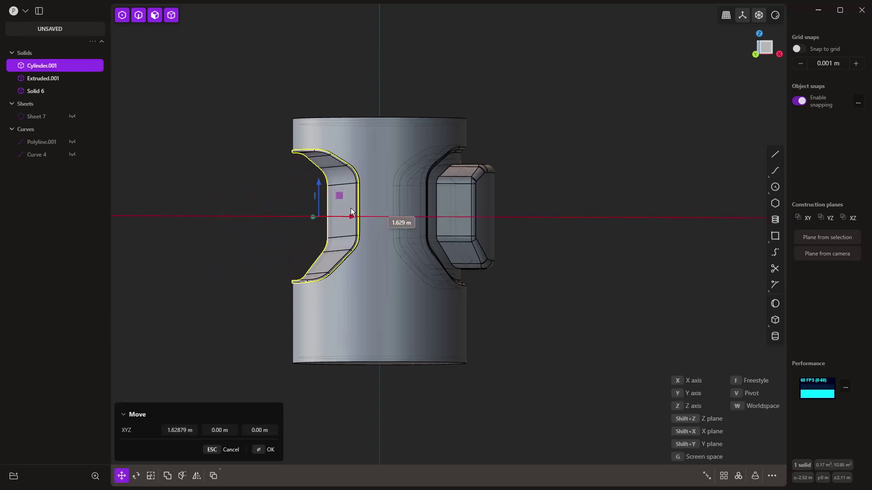
{"action": "left_click", "coordinate": [354, 209]}
{"action": "left_click", "coordinate": [294, 202]}
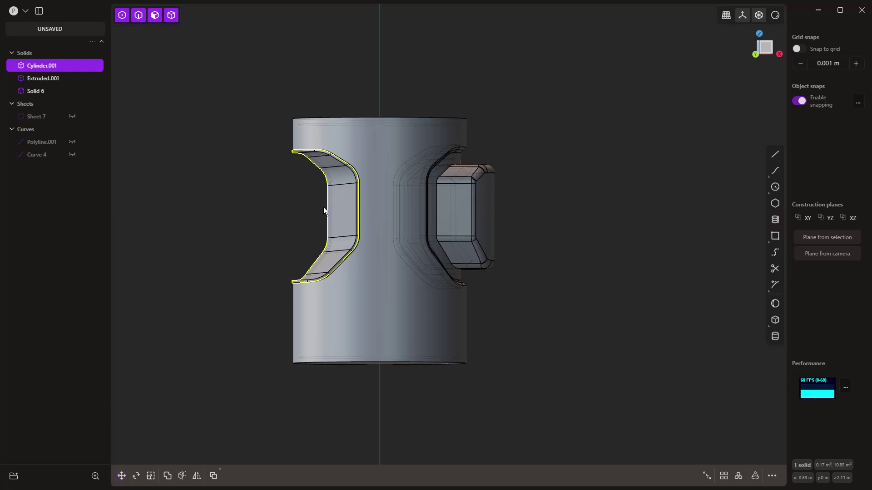
{"action": "key", "text": "g"}
{"action": "key", "text": "x"}
{"action": "left_click", "coordinate": [258, 210]}
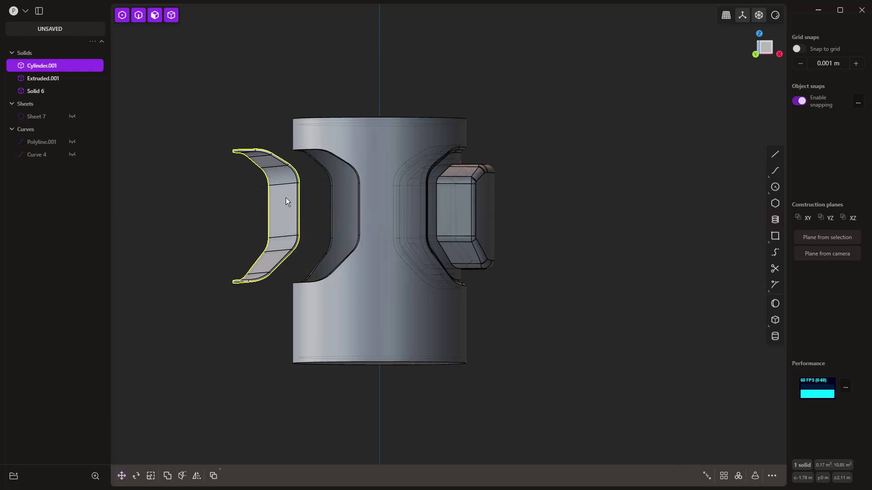
Snap the shell along X so its edge sits flush on the opening's edge.
{"action": "key", "text": "g"}
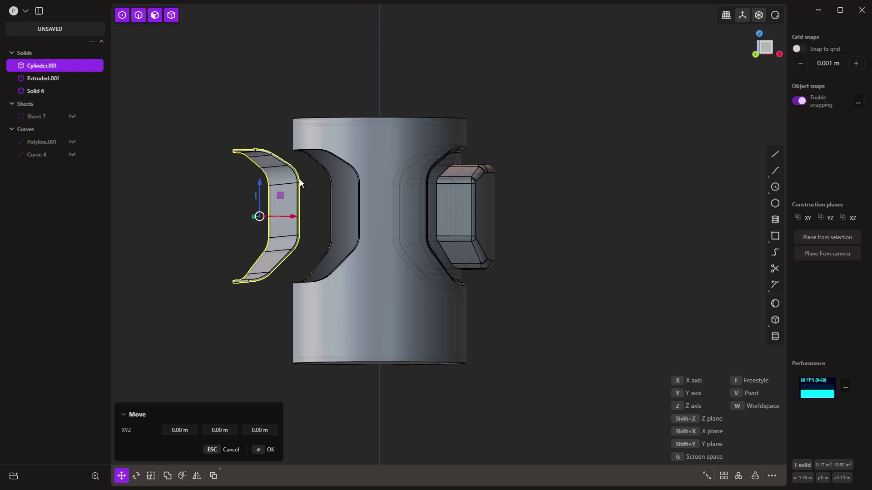
{"action": "key", "text": "f"}
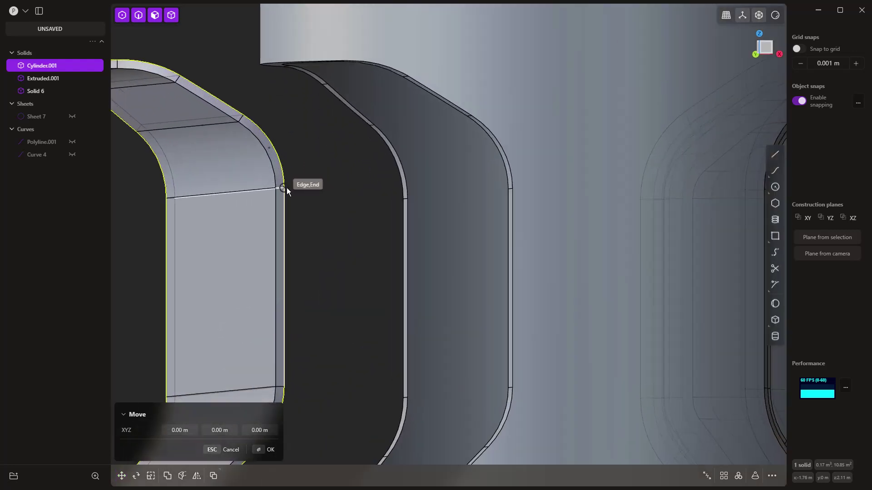
{"action": "key", "text": "x"}
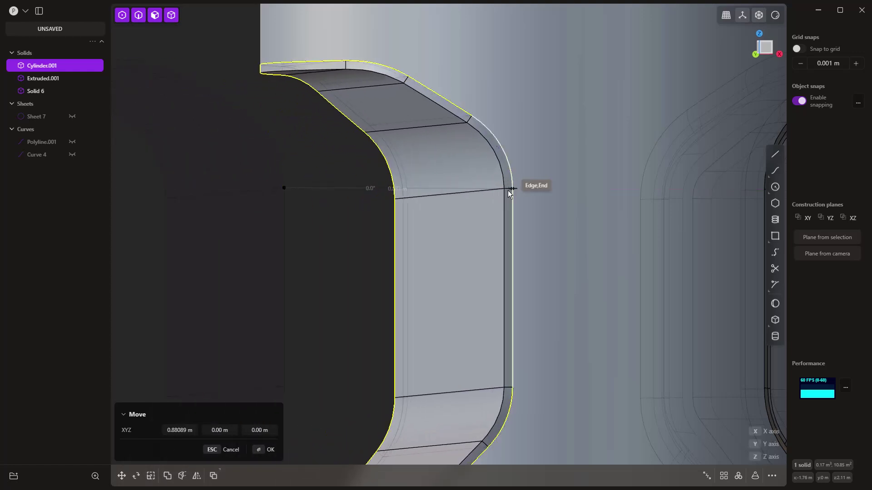
{"action": "left_click", "coordinate": [508, 189]}
{"action": "scroll", "coordinate": [231, 198], "scroll_direction": "down", "scroll_amount": 3}
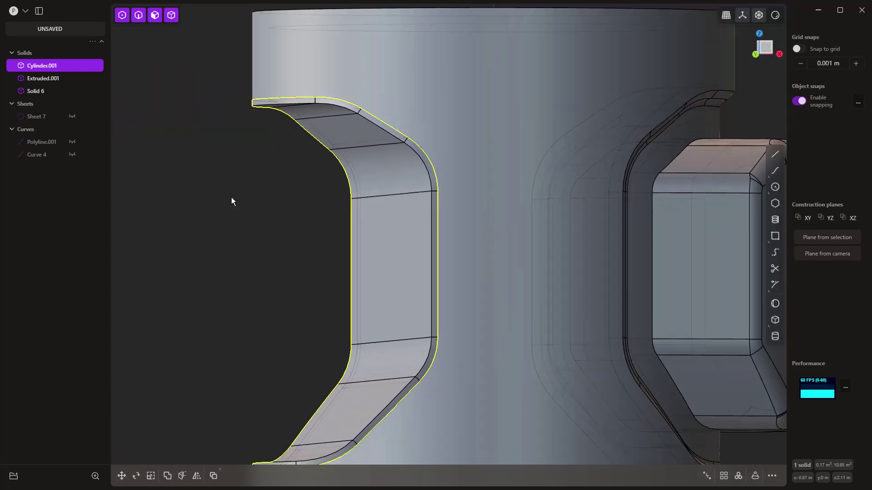
{"action": "middle_click_drag", "start_coordinate": [275, 204], "coordinate": [263, 160]}
{"action": "scroll", "coordinate": [253, 191], "scroll_direction": "down", "scroll_amount": 5}
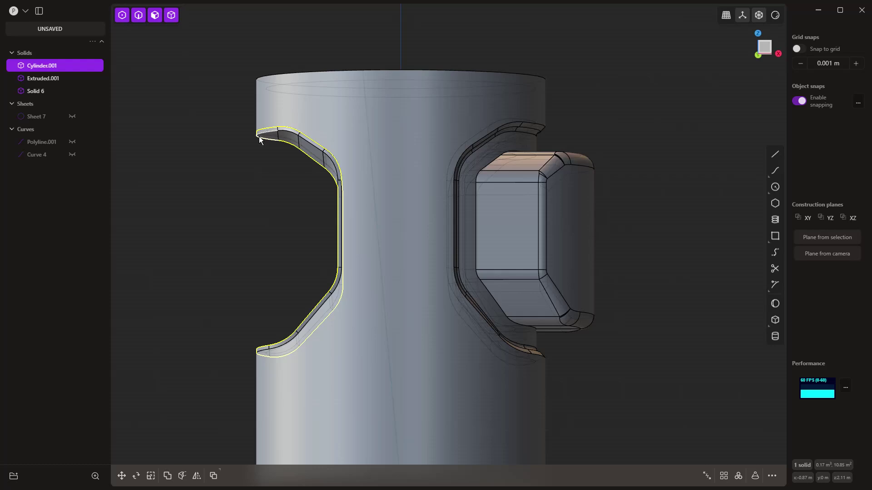
Deselect the curved shell and view the cut-out cylinder straight on in orthographic Front view.
{"action": "left_click", "coordinate": [739, 110]}
{"action": "key", "text": "KP_1"}
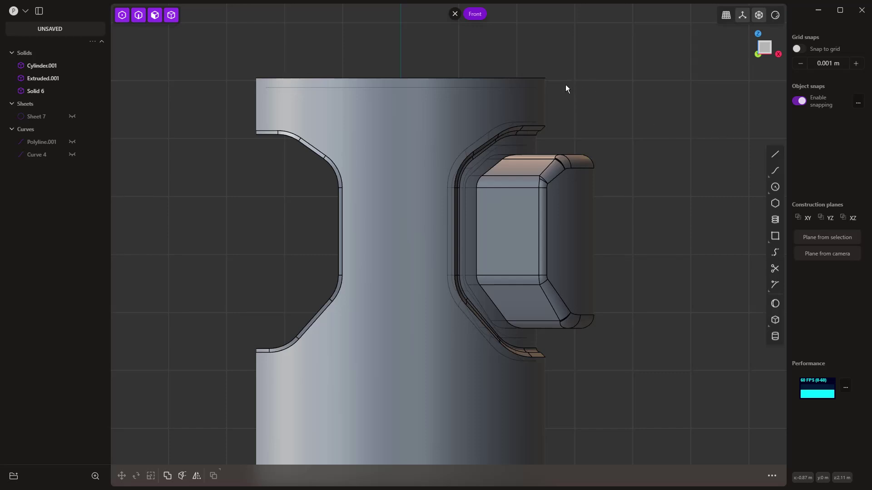
Add a horizontal ring loop cut around the lower part of the cylinder.
{"action": "scroll", "coordinate": [529, 66], "scroll_direction": "down", "scroll_amount": 3}
{"action": "scroll", "coordinate": [426, 267], "scroll_direction": "down", "scroll_amount": 2}
{"action": "middle_click_drag", "start_coordinate": [426, 267], "coordinate": [464, 313]}
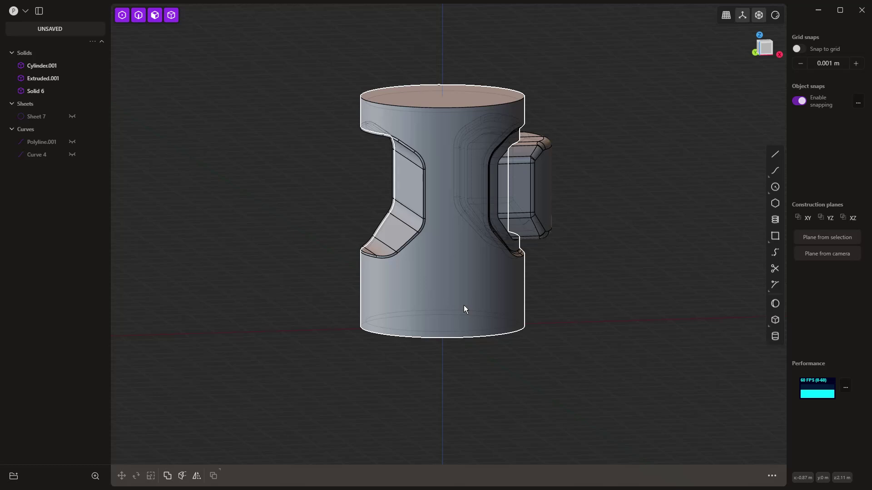
{"action": "key", "text": "ctrl+r"}
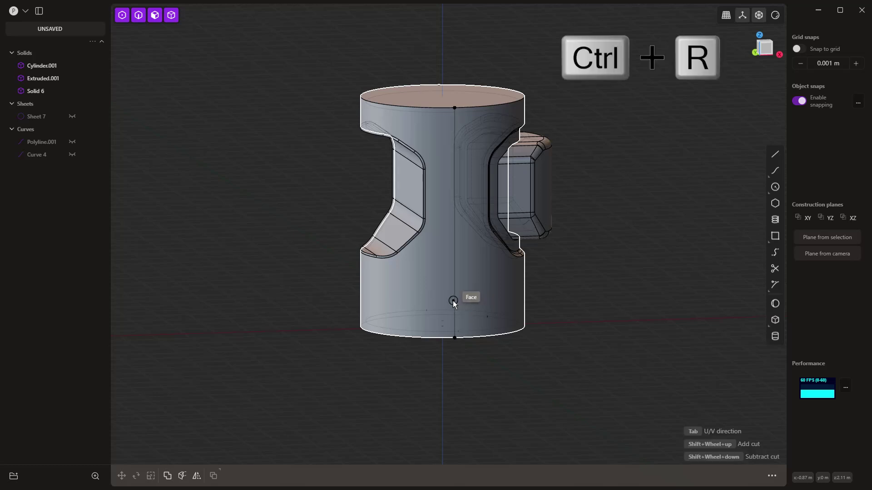
{"action": "key", "text": "Tab"}
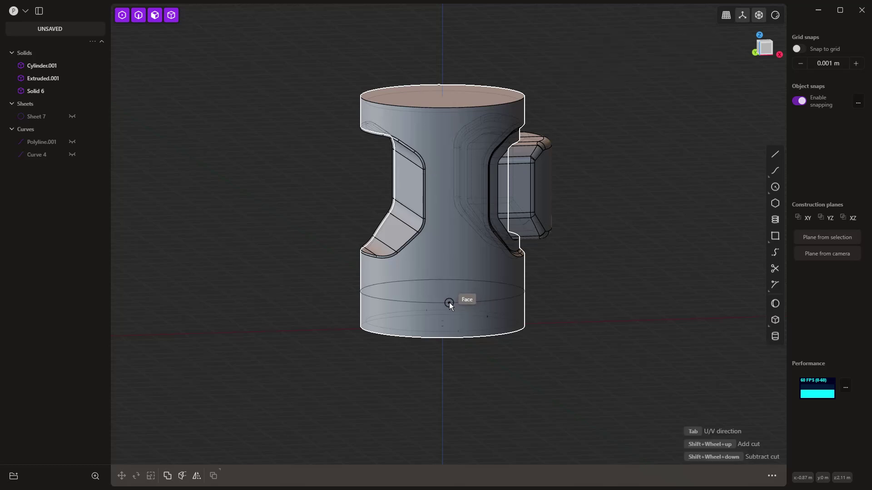
{"action": "left_click", "coordinate": [451, 299]}
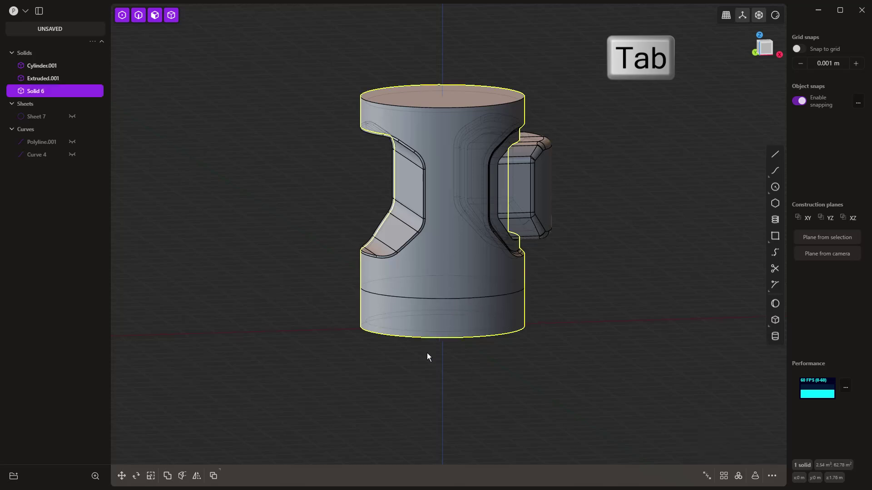
{"action": "mouse_move", "coordinate": [461, 373]}
{"action": "middle_mouse_down"}
{"action": "mouse_move", "coordinate": [450, 375]}
{"action": "mouse_move", "coordinate": [473, 377]}
{"action": "middle_mouse_up"}
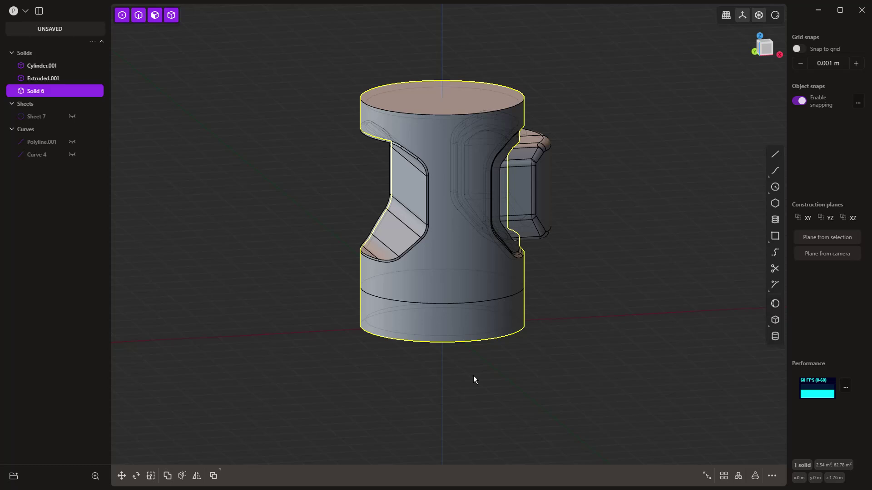
Offset the band face below the ring outward about 0.19 m into a wider base.
{"action": "left_click", "coordinate": [469, 301]}
{"action": "key", "text": "f"}
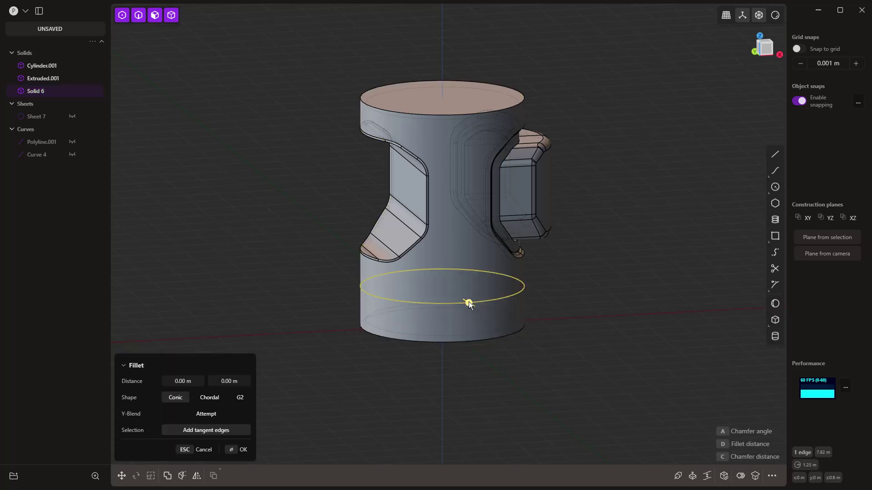
{"action": "left_click", "coordinate": [453, 318]}
{"action": "key", "text": "f"}
{"action": "scroll", "coordinate": [451, 320], "scroll_direction": "up", "scroll_amount": 3}
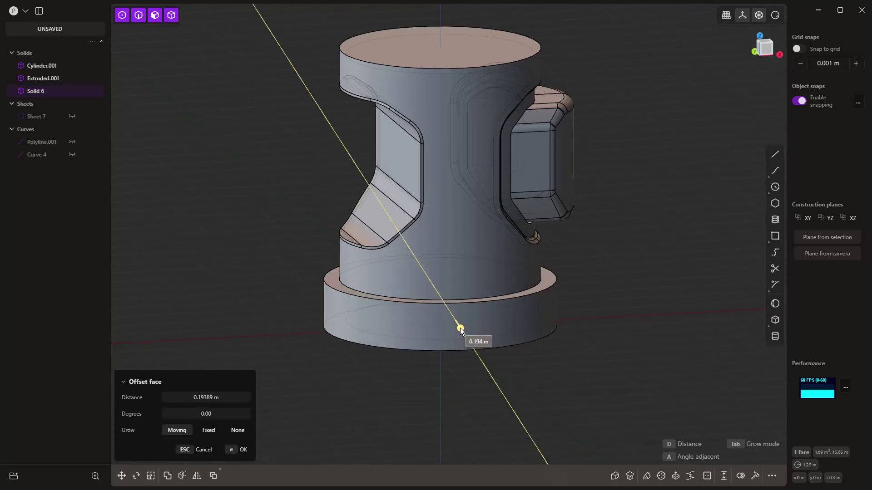
{"action": "right_click", "coordinate": [457, 330]}
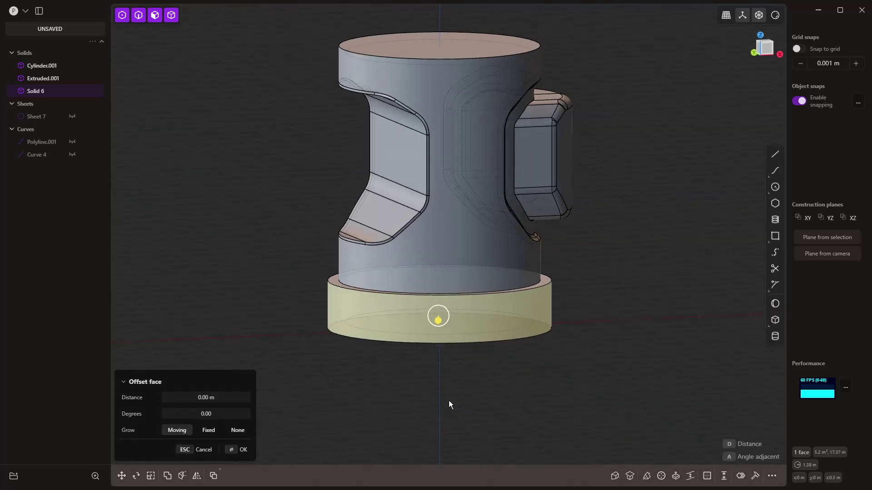
{"action": "left_click", "coordinate": [394, 169]}
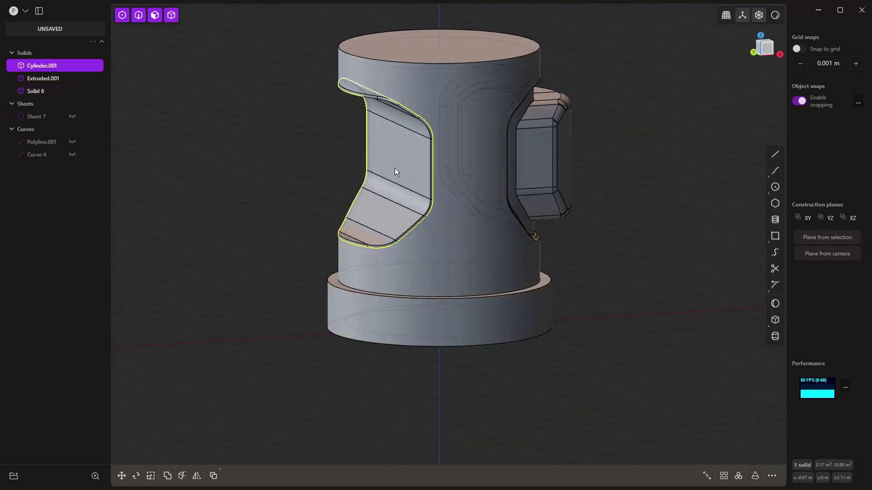
Hide the cutter cylinder, Cylinder.001.
{"action": "key", "text": "h"}
{"action": "middle_click_drag", "start_coordinate": [394, 168], "coordinate": [297, 274]}
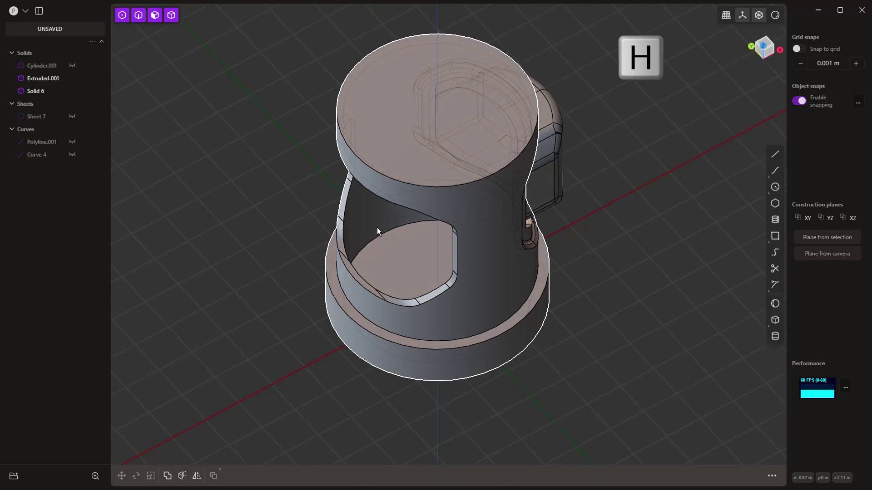
{"action": "middle_click_drag", "start_coordinate": [518, 405], "coordinate": [516, 379]}
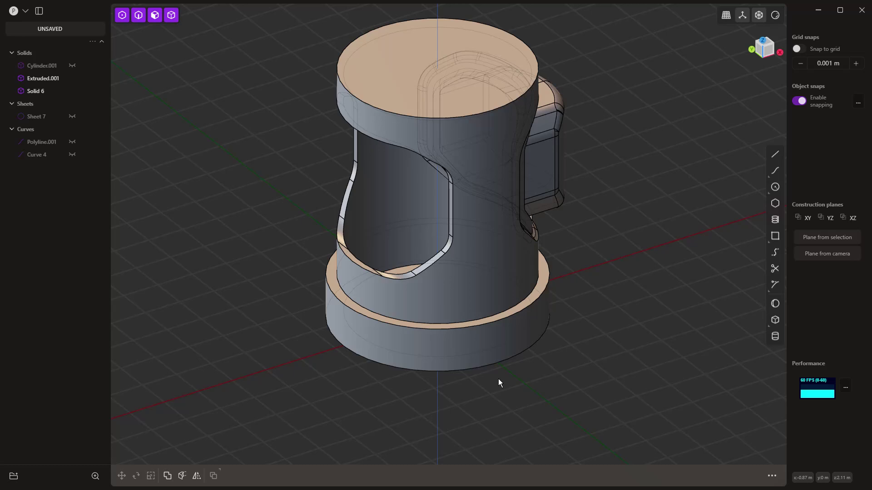
Duplicate the base's top rim edge in place as a new curve, Curve 8.
{"action": "left_click", "coordinate": [491, 322]}
{"action": "left_click", "coordinate": [493, 320]}
{"action": "key", "text": "f"}
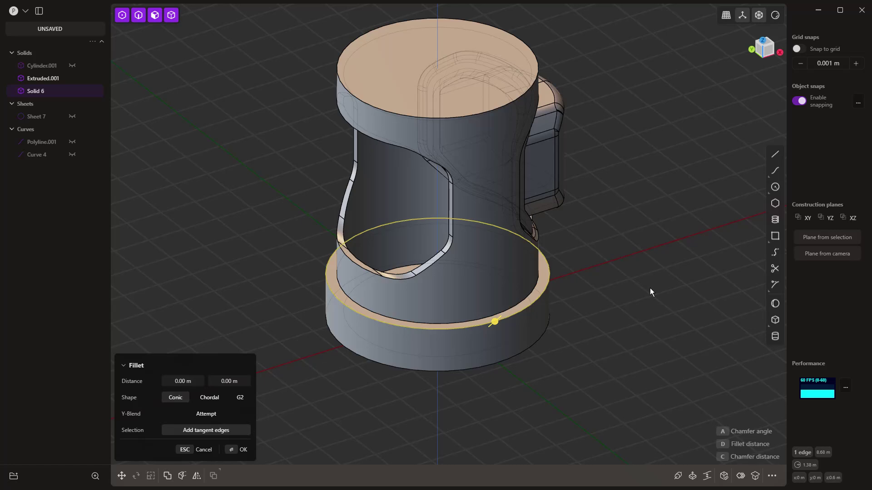
{"action": "key", "text": "shift+d"}
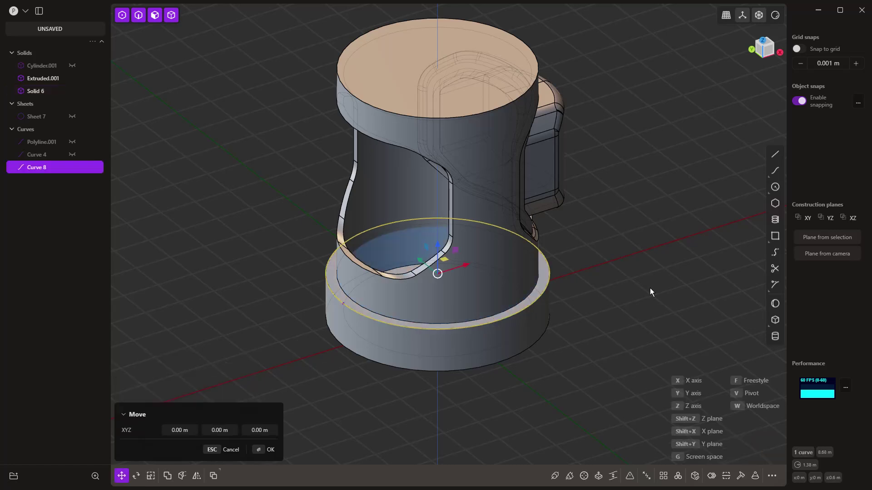
{"action": "left_click", "coordinate": [628, 252]}
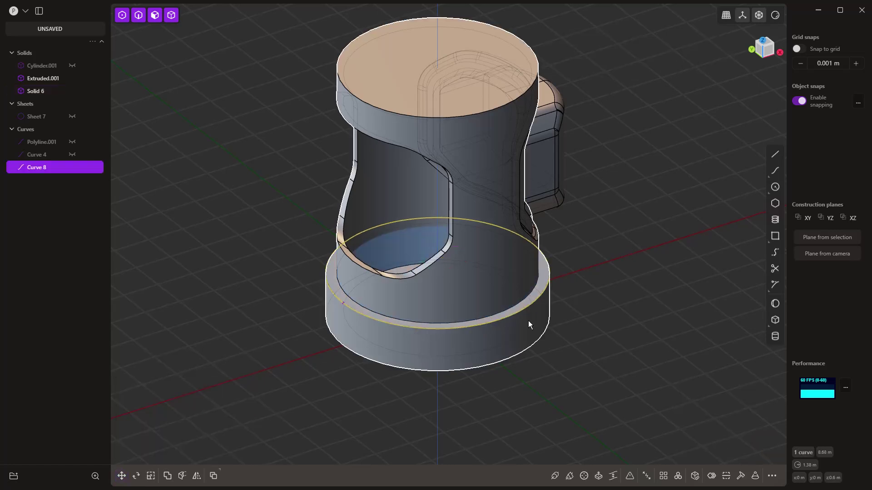
Subtract a pipe along Curve 8 from the mug body to groove the base ring, producing Solid 9.
{"action": "left_click", "coordinate": [554, 476]}
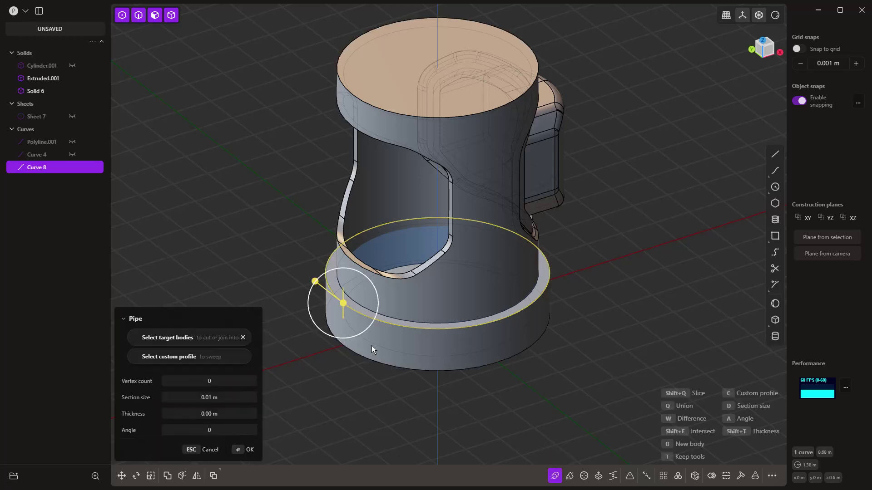
{"action": "left_click_drag", "start_coordinate": [344, 302], "coordinate": [359, 312]}
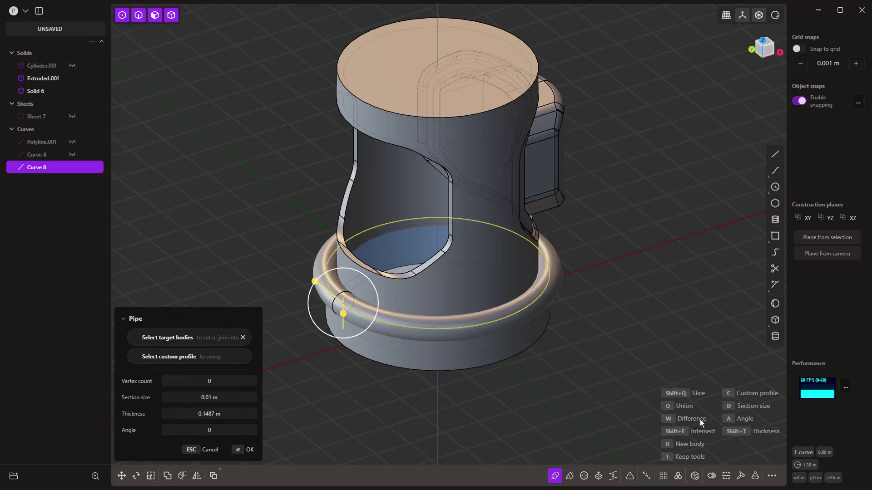
{"action": "key", "text": "w"}
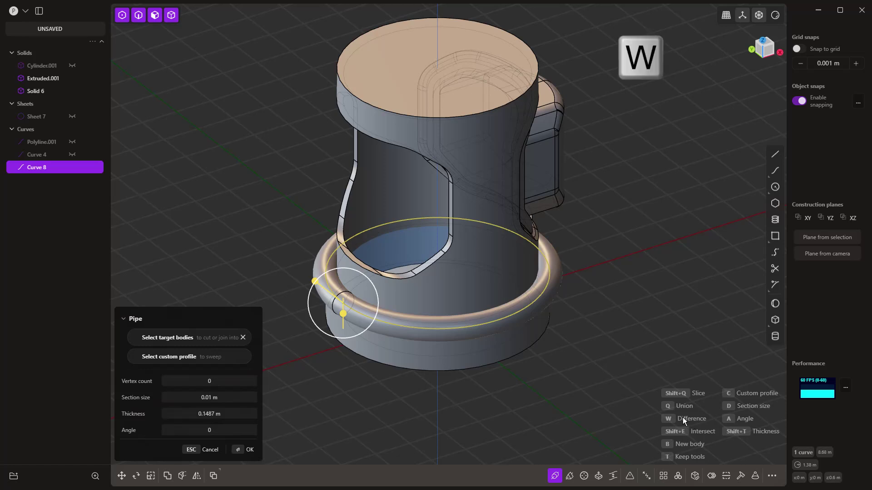
{"action": "left_click", "coordinate": [497, 267]}
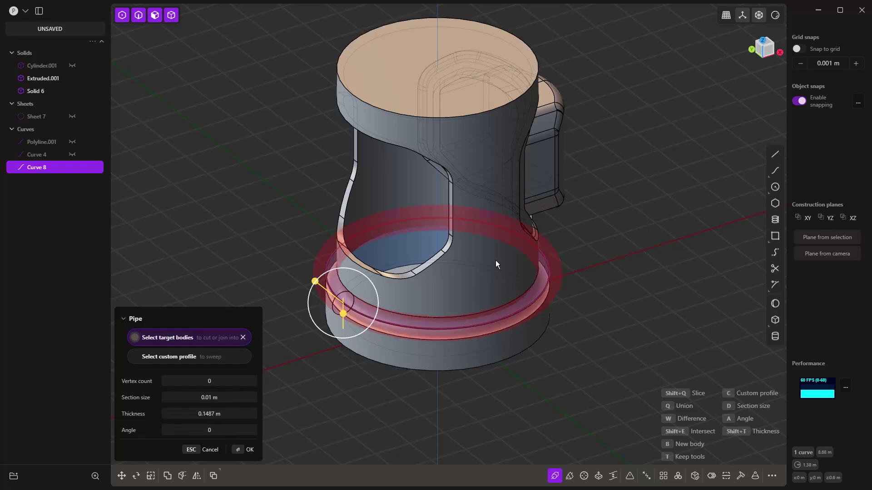
{"action": "key", "text": "Return"}
{"action": "left_click", "coordinate": [595, 302]}
{"action": "key", "text": "KP_1"}
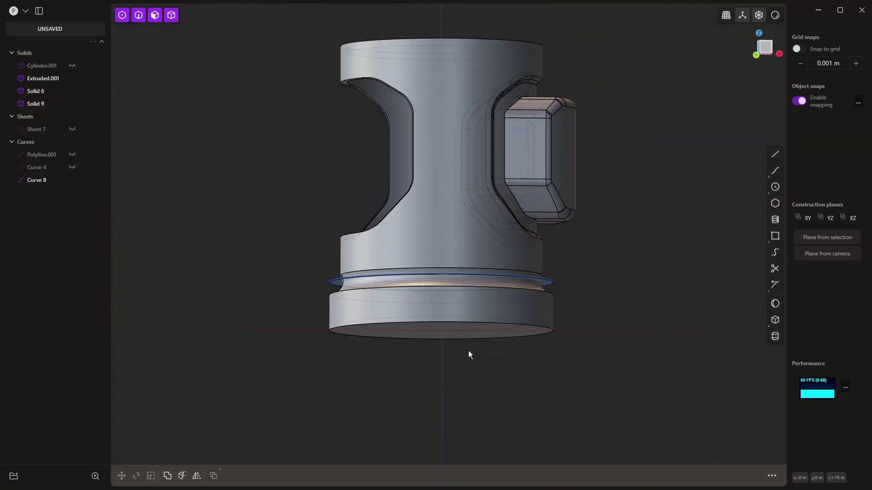
In Front view, knife-cut a four-corner trapezoid outline into the body's upper front wall.
{"action": "middle_click_drag", "start_coordinate": [460, 358], "coordinate": [501, 376]}
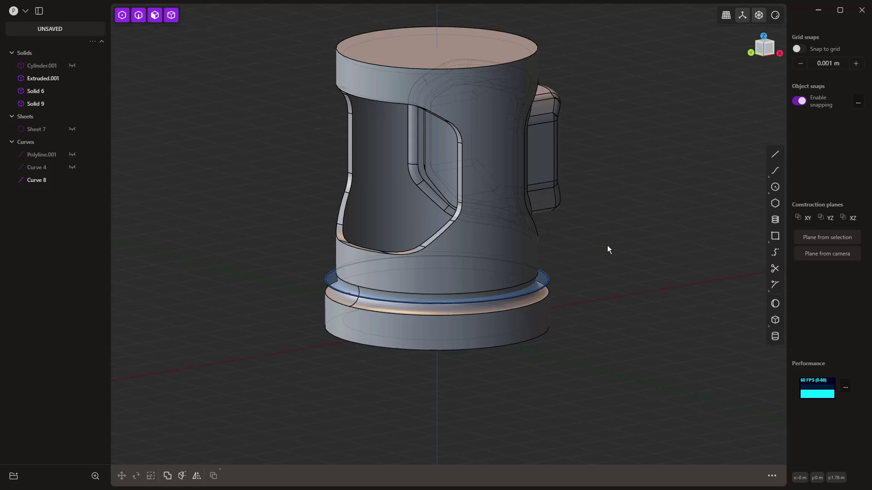
{"action": "key", "text": "1"}
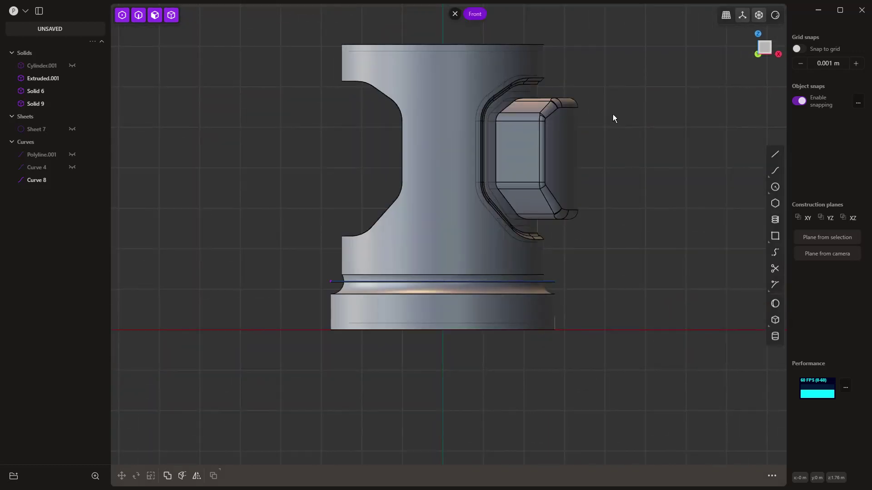
{"action": "left_click", "coordinate": [774, 157]}
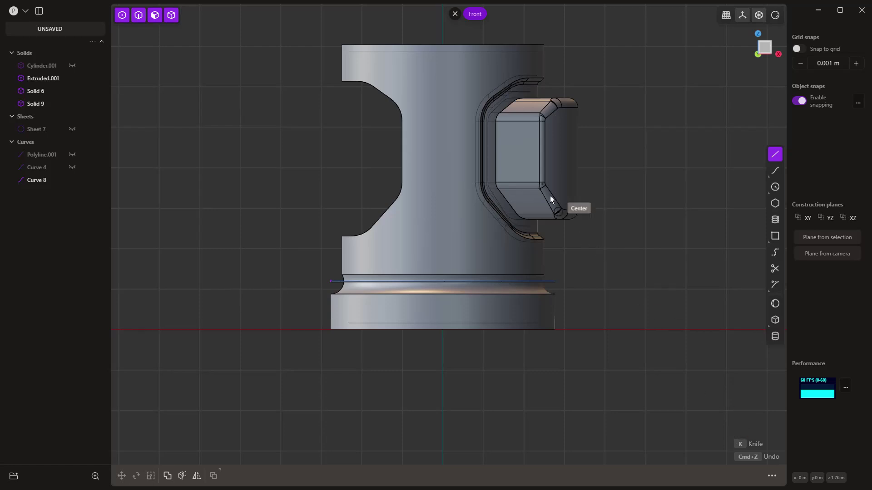
{"action": "key", "text": "k"}
{"action": "left_click", "coordinate": [410, 67]}
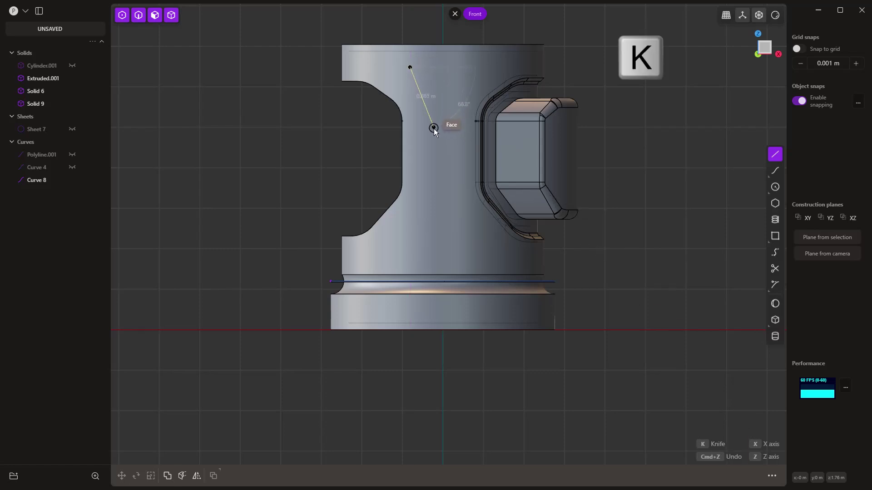
{"action": "left_click", "coordinate": [429, 135]}
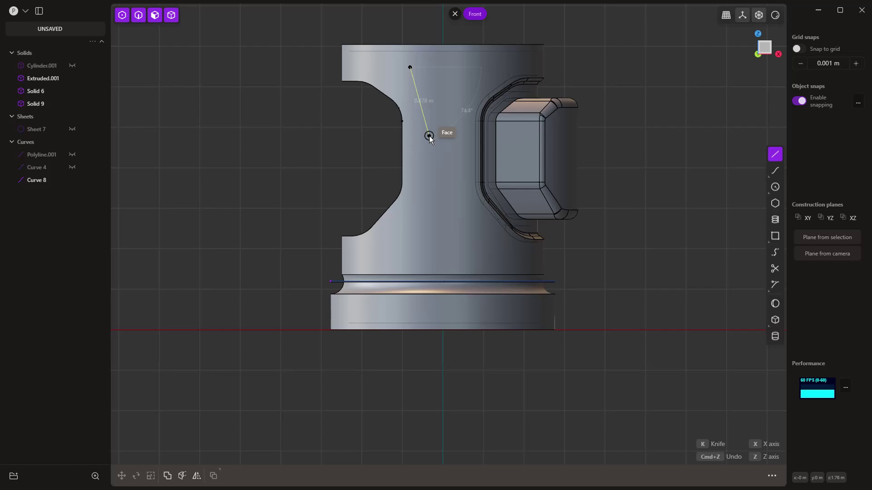
{"action": "left_click", "coordinate": [460, 135]}
{"action": "left_click", "coordinate": [483, 67]}
{"action": "left_click", "coordinate": [404, 64]}
Try offsetting the trapezoid face, then cancel it and adjust the view.
{"action": "key", "text": "o"}
{"action": "middle_click_drag", "start_coordinate": [280, 151], "coordinate": [520, 90]}
{"action": "key", "text": "Escape"}
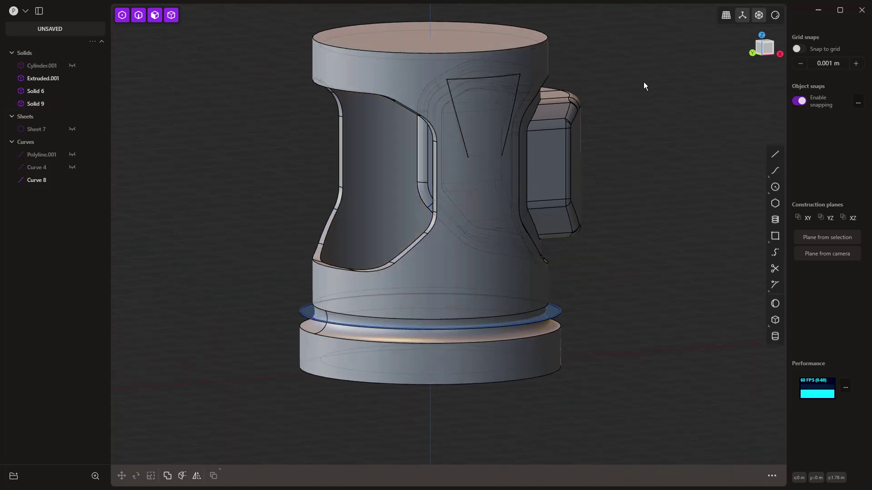
{"action": "middle_click_drag", "start_coordinate": [644, 84], "coordinate": [473, 165]}
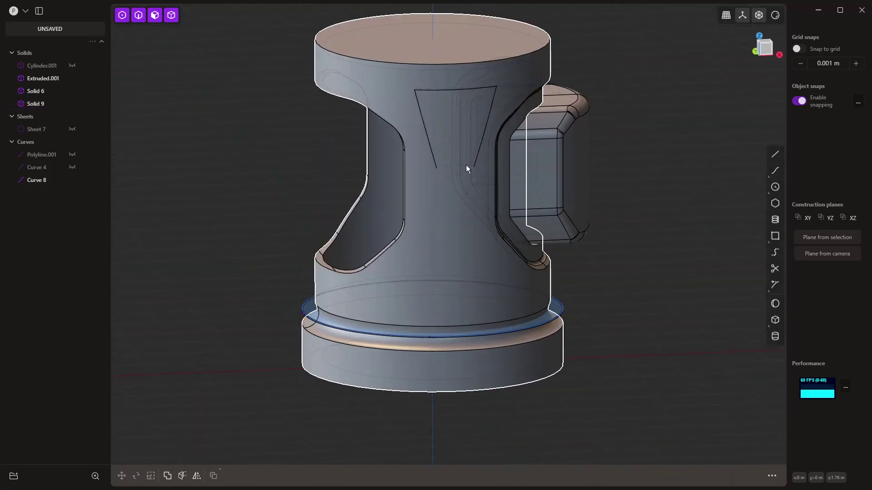
Cut a thin pipe groove along the trapezoid's left slanted edge in Solid 9.
{"action": "left_click", "coordinate": [422, 128]}
{"action": "left_click", "coordinate": [420, 115]}
{"action": "key", "text": "f"}
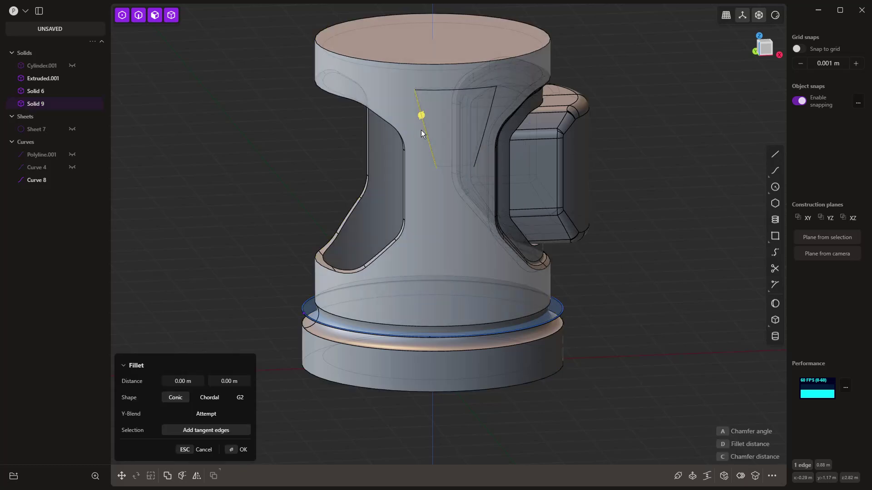
{"action": "middle_click_drag", "start_coordinate": [437, 170], "coordinate": [475, 160]}
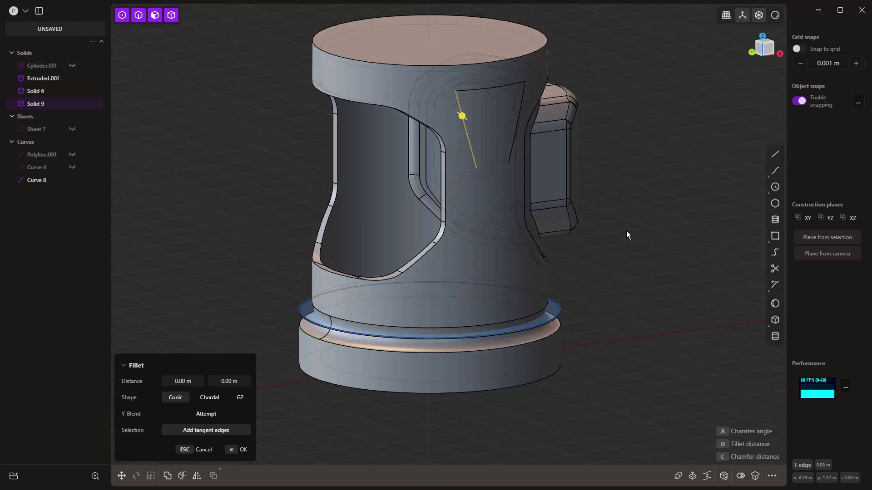
{"action": "middle_click_drag", "start_coordinate": [627, 233], "coordinate": [620, 212], "text": "shift"}
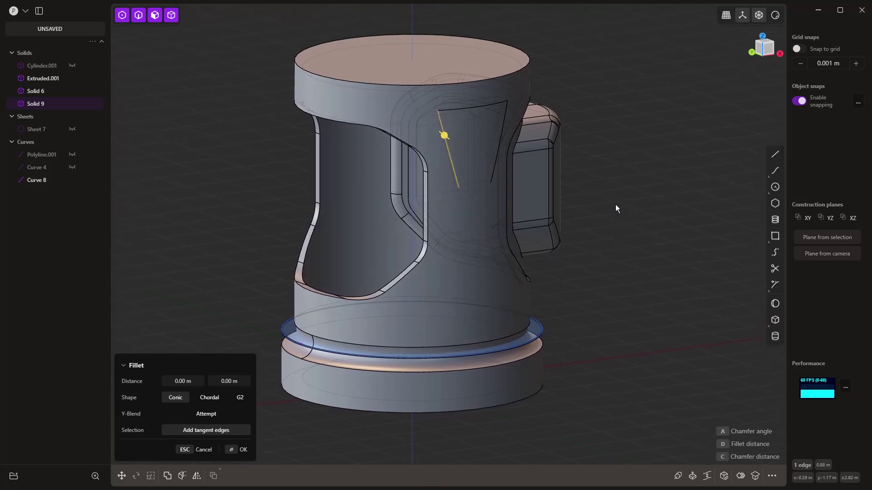
{"action": "left_click", "coordinate": [678, 476]}
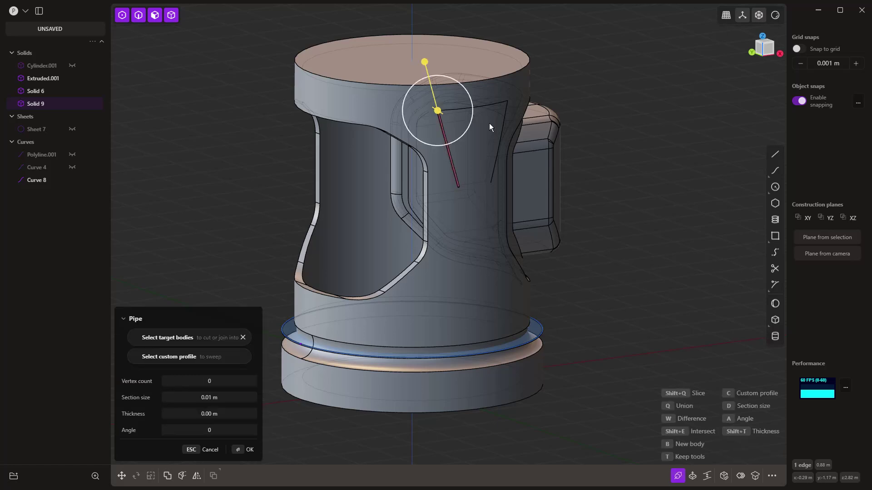
{"action": "scroll", "coordinate": [453, 118], "scroll_direction": "up", "scroll_amount": 5}
{"action": "key", "text": "Escape"}
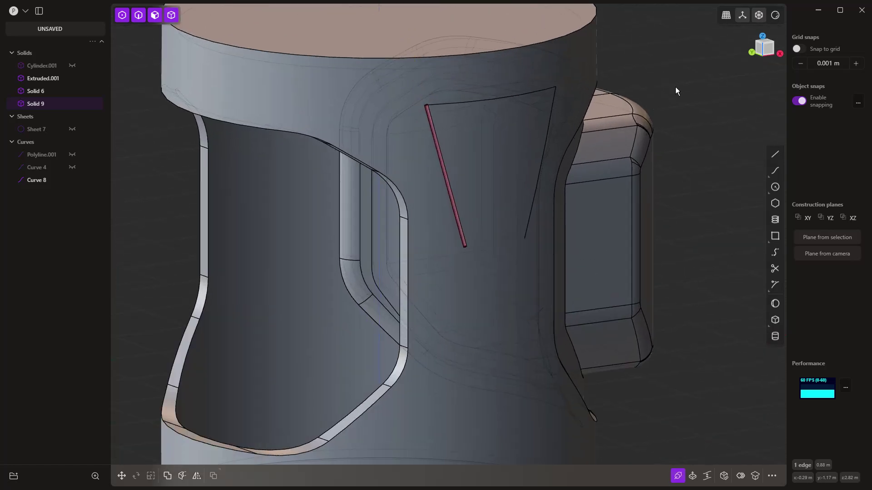
{"action": "left_click", "coordinate": [674, 91]}
Cut a matching pipe groove along the trapezoid's right slanted edge.
{"action": "middle_click_drag", "start_coordinate": [663, 151], "coordinate": [645, 160]}
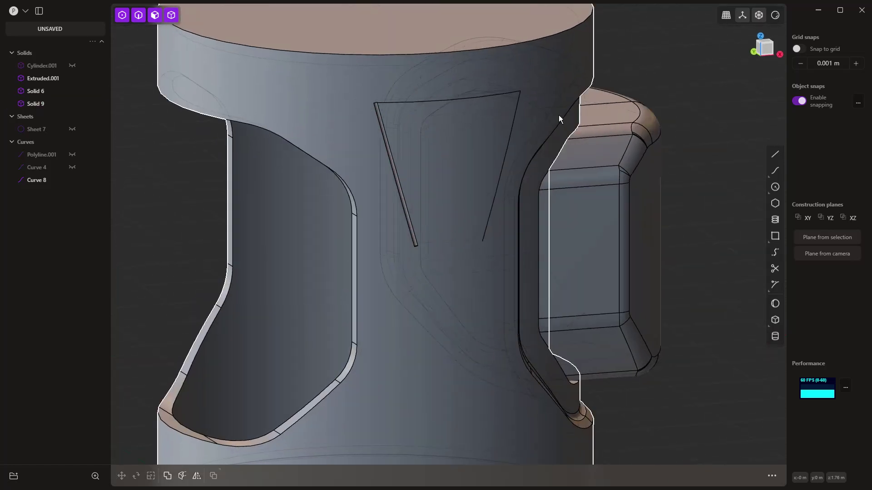
{"action": "left_click", "coordinate": [515, 110]}
{"action": "left_click", "coordinate": [515, 119]}
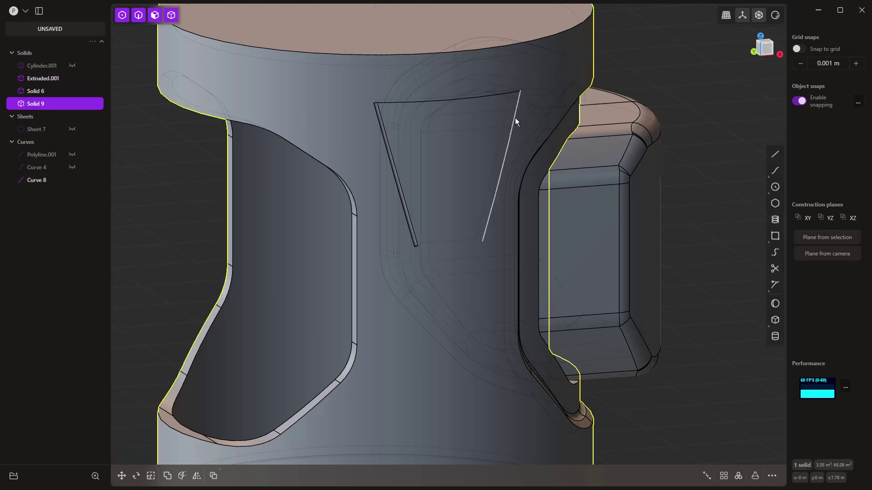
{"action": "key", "text": "p"}
{"action": "left_click", "coordinate": [678, 476]}
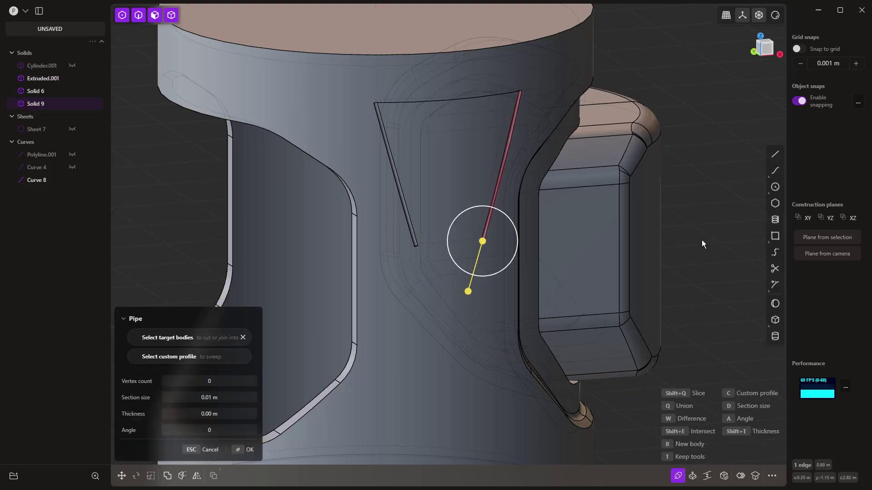
{"action": "key", "text": "Escape"}
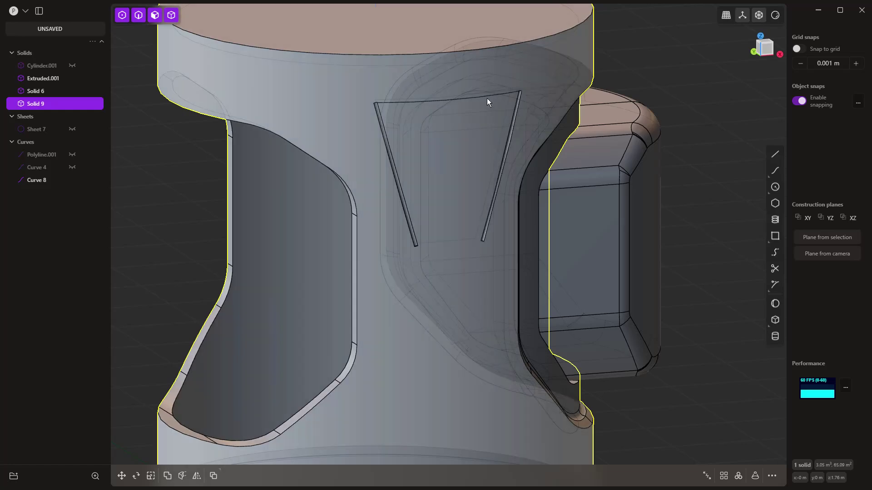
Groove the trapezoid's top edge with a pipe and inspect the finished grooves.
{"action": "left_click", "coordinate": [486, 98]}
{"action": "key", "text": "f"}
{"action": "left_click", "coordinate": [676, 475]}
{"action": "key", "text": "Escape"}
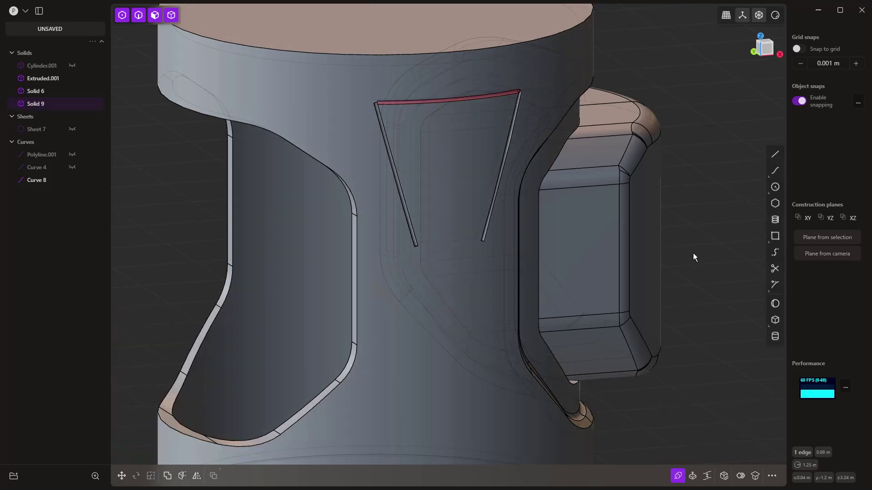
{"action": "middle_click_drag", "start_coordinate": [687, 277], "coordinate": [636, 272]}
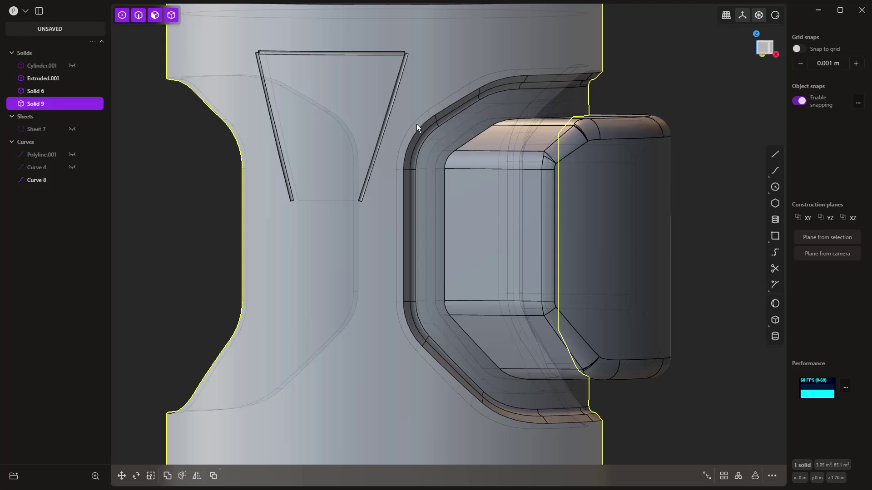
{"action": "scroll", "coordinate": [416, 124], "scroll_direction": "down", "scroll_amount": 5}
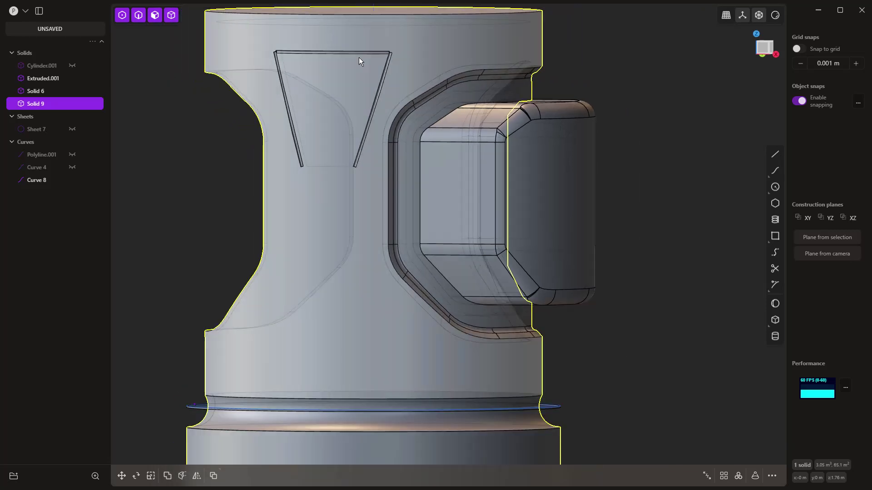
{"action": "middle_click_drag", "start_coordinate": [440, 104], "coordinate": [504, 189]}
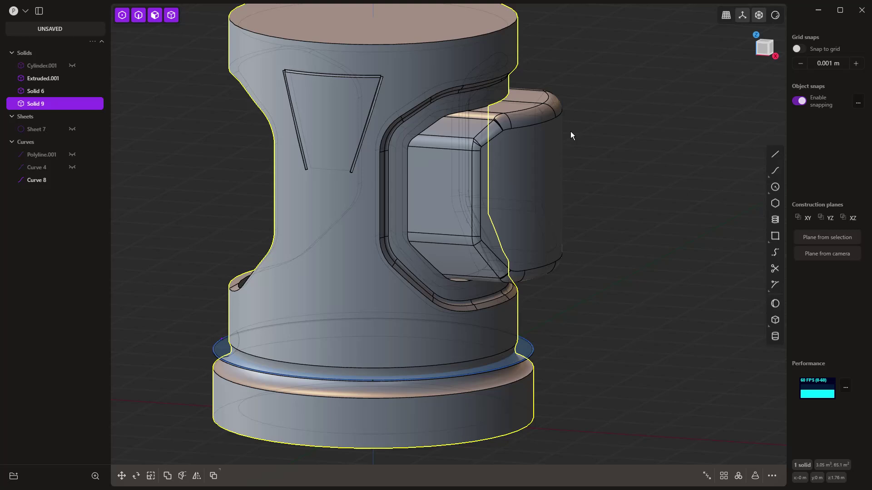
Sweep a round tube ring, Pipe.001, about 0.088 m thick along Curve 8.
{"action": "left_click", "coordinate": [530, 351]}
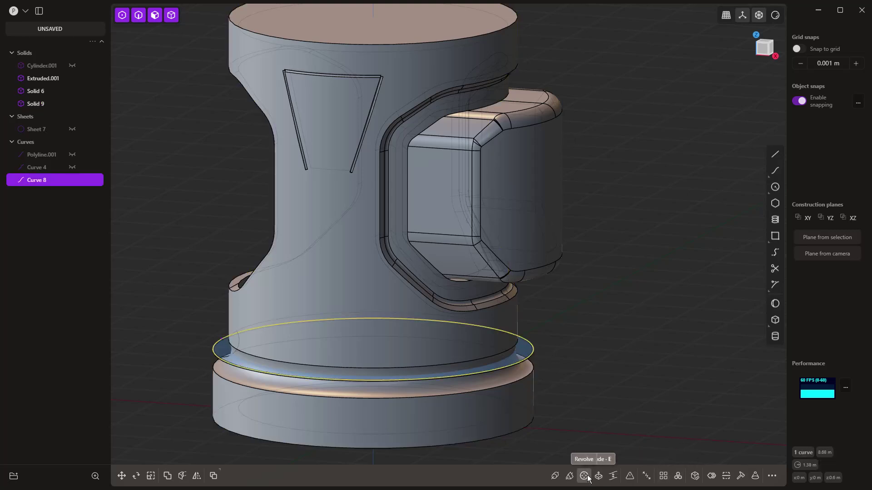
{"action": "left_click", "coordinate": [555, 476]}
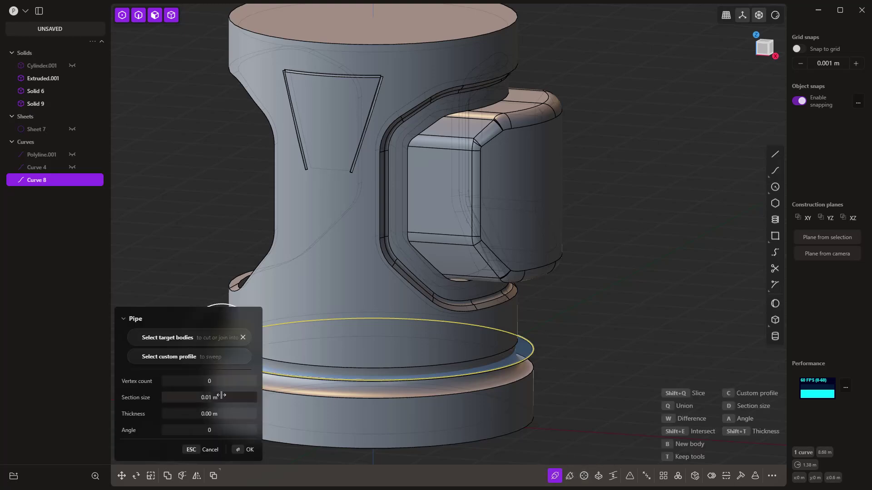
{"action": "middle_click_drag", "start_coordinate": [340, 383], "coordinate": [386, 331]}
{"action": "left_click_drag", "start_coordinate": [385, 323], "coordinate": [388, 338]}
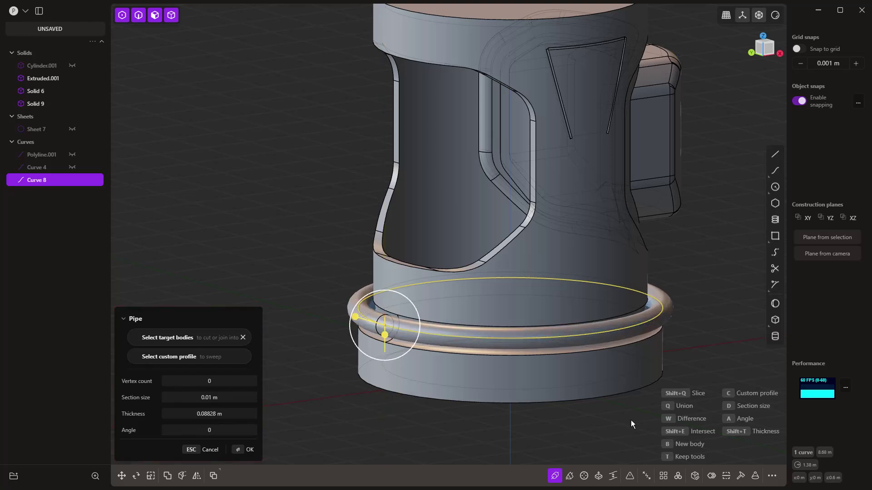
{"action": "key", "text": "Return"}
{"action": "scroll", "coordinate": [429, 384], "scroll_direction": "down", "scroll_amount": 2}
{"action": "middle_click_drag", "start_coordinate": [599, 429], "coordinate": [637, 356]}
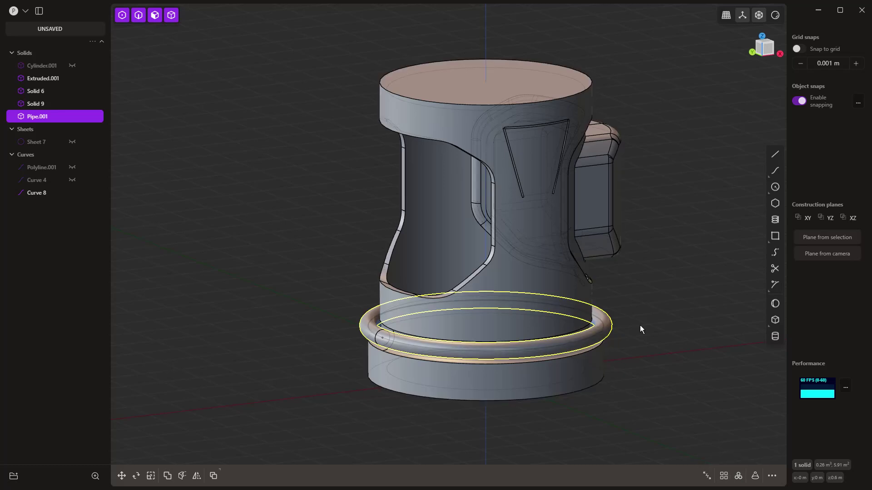
In Front view, draw a circle centred on the ring's left end.
{"action": "key", "text": "KP_1"}
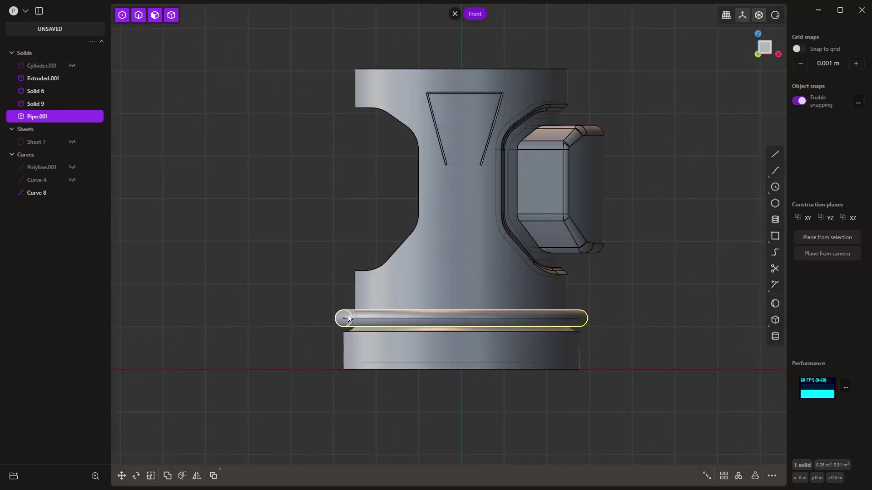
{"action": "scroll", "coordinate": [344, 321], "scroll_direction": "up", "scroll_amount": 4}
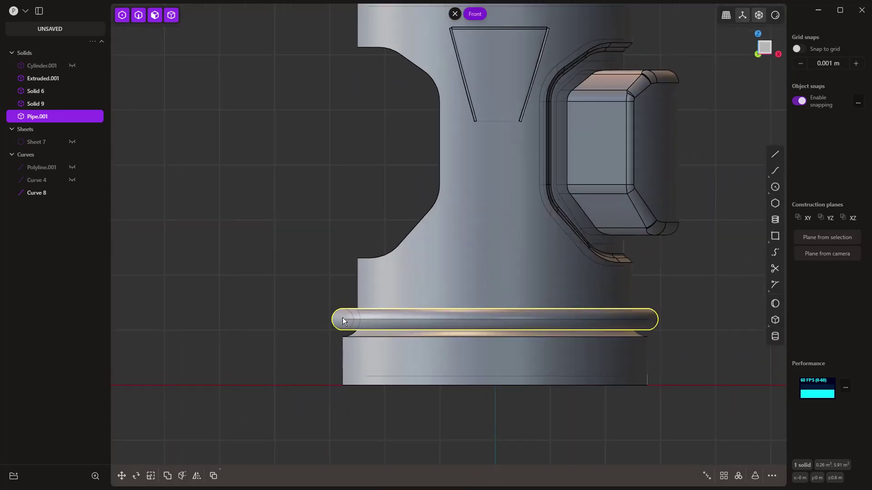
{"action": "left_click", "coordinate": [775, 187]}
{"action": "scroll", "coordinate": [346, 306], "scroll_direction": "up", "scroll_amount": 2}
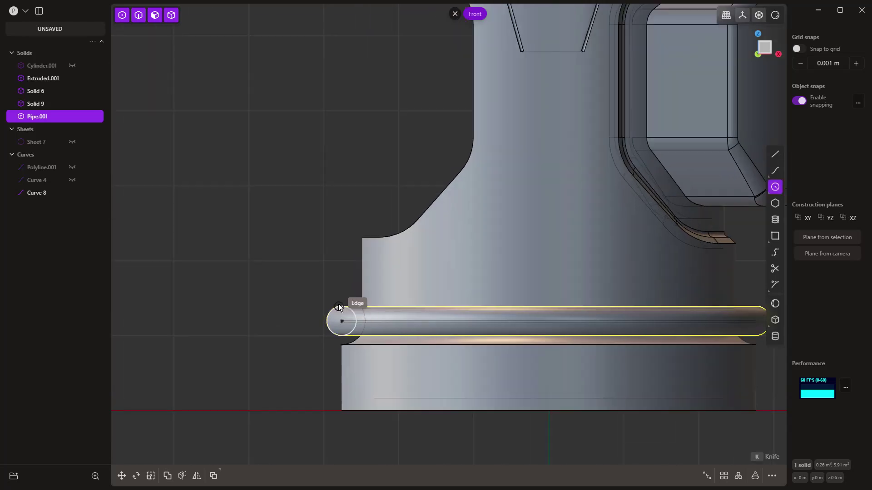
{"action": "left_click", "coordinate": [341, 322]}
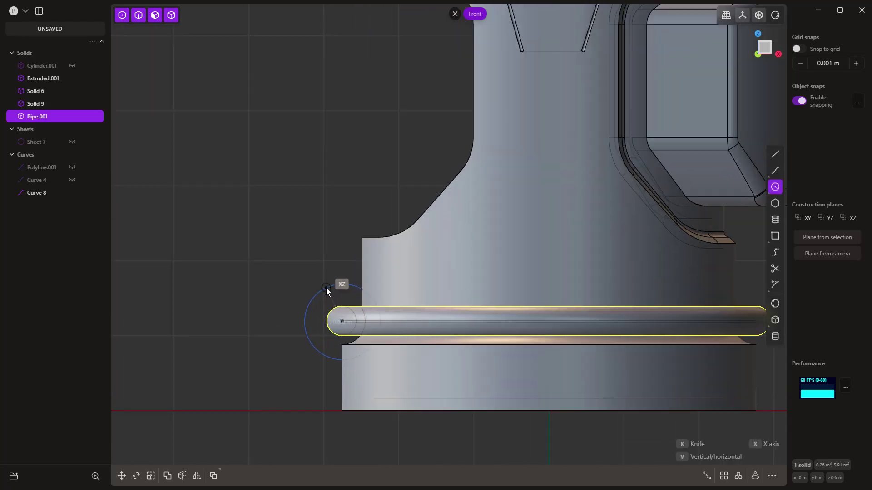
{"action": "left_click", "coordinate": [328, 291]}
{"action": "middle_click_drag", "start_coordinate": [303, 236], "coordinate": [325, 252]}
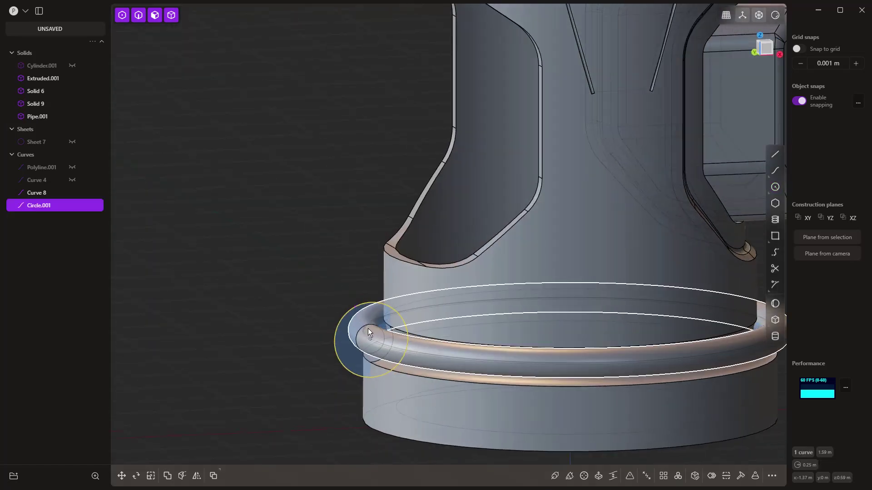
Extrude the circle 0.0717 m in both directions into a collar disc, Extruded.002.
{"action": "key", "text": "e"}
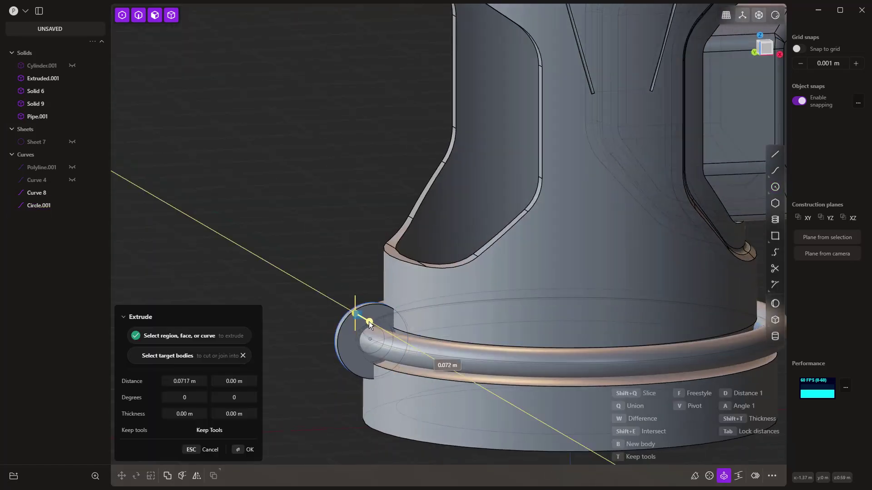
{"action": "middle_click_drag", "start_coordinate": [356, 353], "coordinate": [389, 372]}
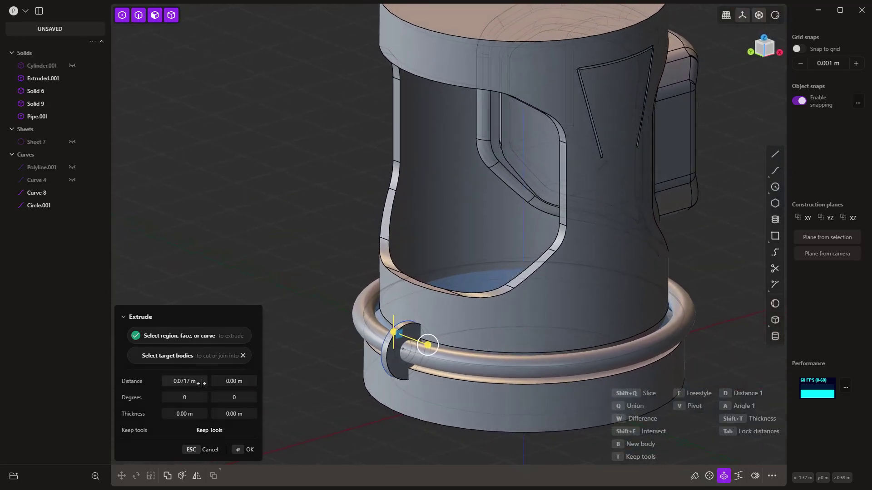
{"action": "left_click", "coordinate": [242, 381]}
{"action": "type", "text": ".0717"}
{"action": "key", "text": "Return"}
{"action": "key", "text": "Return"}
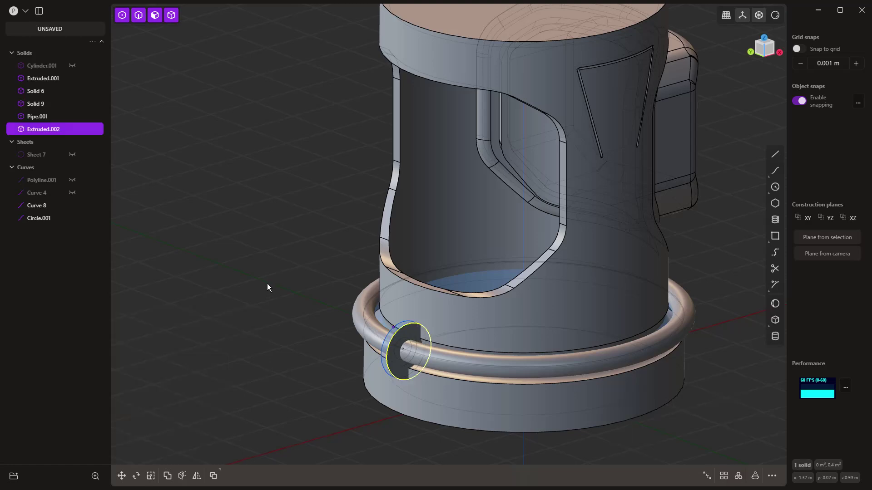
Correct the collar extrusion's second distance to -0.0717 m.
{"action": "left_click", "coordinate": [267, 284]}
{"action": "middle_click_drag", "start_coordinate": [267, 283], "coordinate": [349, 377]}
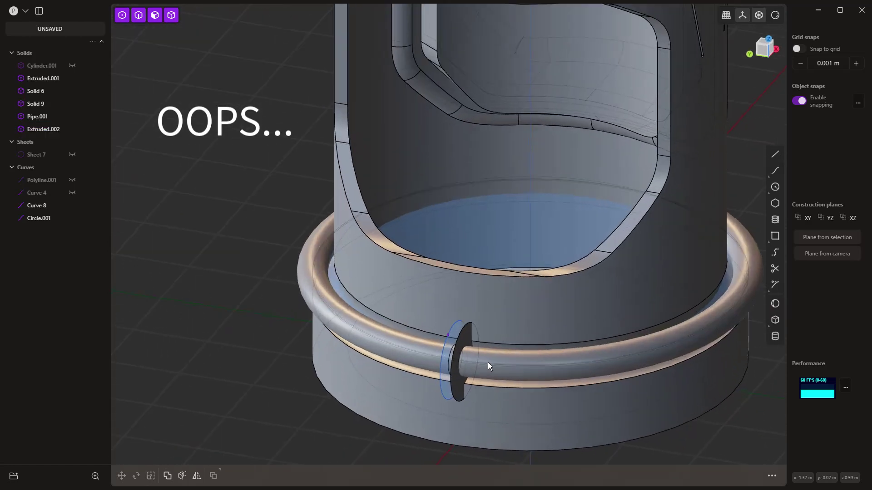
{"action": "scroll", "coordinate": [486, 365], "scroll_direction": "up", "scroll_amount": 2}
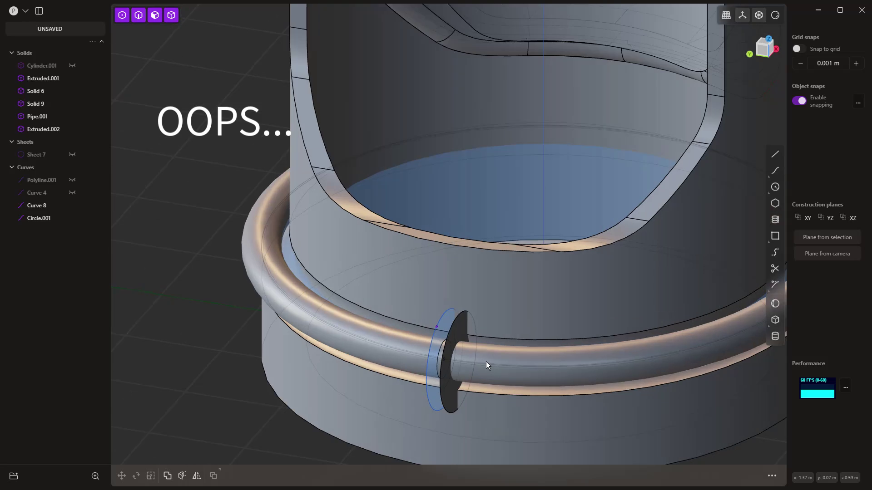
{"action": "key", "text": "e"}
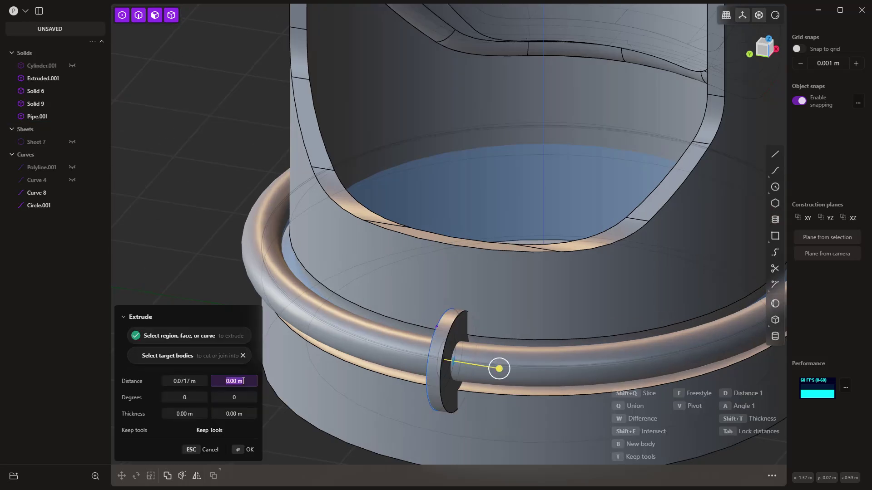
{"action": "key", "text": "BackSpace"}
{"action": "type", "text": "-0.0717"}
{"action": "key", "text": "Return"}
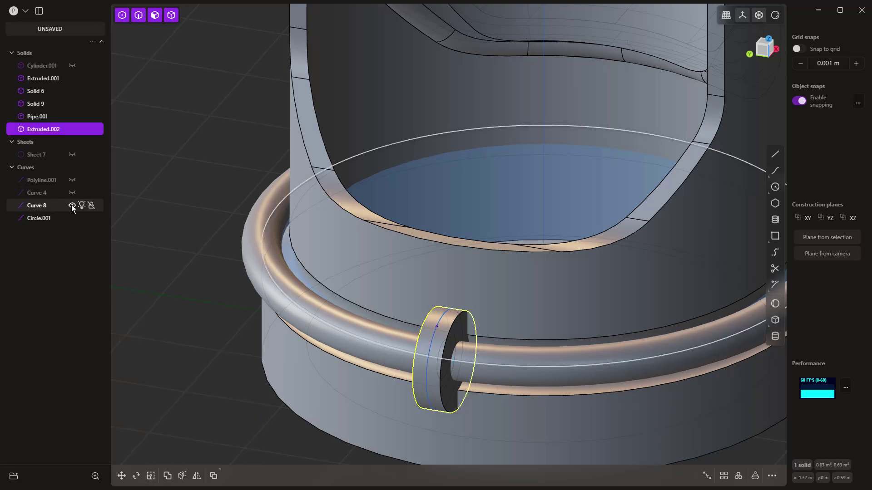
Hide Circle.001, then select Curve 8 and the Extruded.002 clip.
{"action": "left_click", "coordinate": [73, 222]}
{"action": "left_click", "coordinate": [118, 285]}
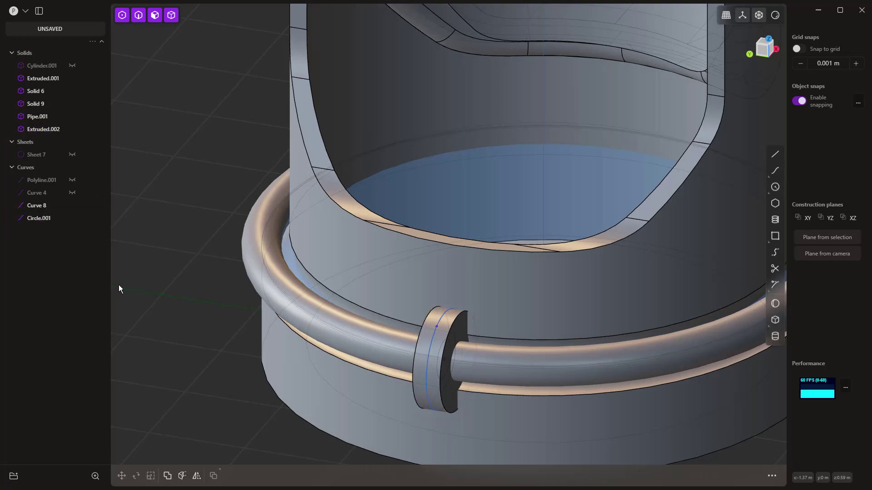
{"action": "left_click", "coordinate": [72, 221]}
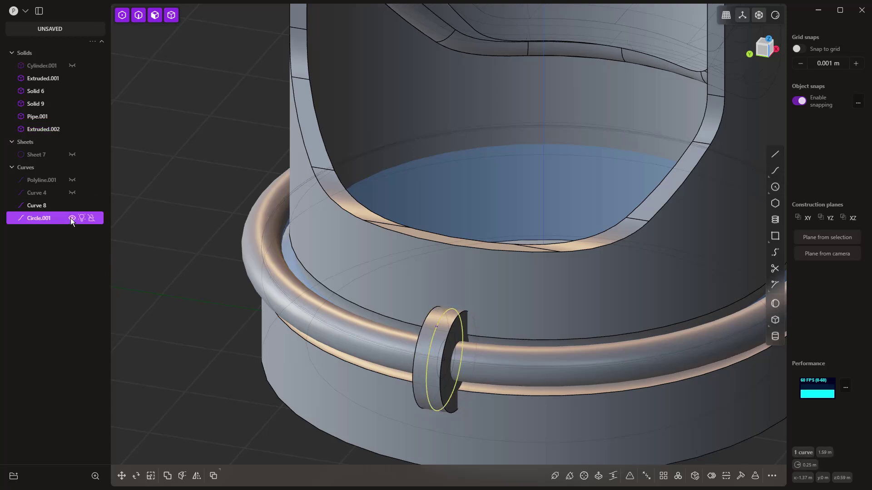
{"action": "left_click", "coordinate": [71, 219]}
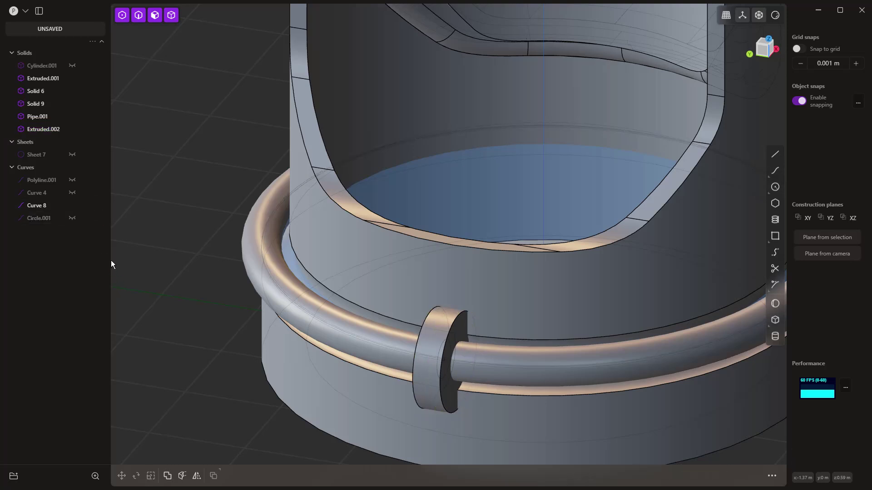
{"action": "double_click", "coordinate": [27, 205]}
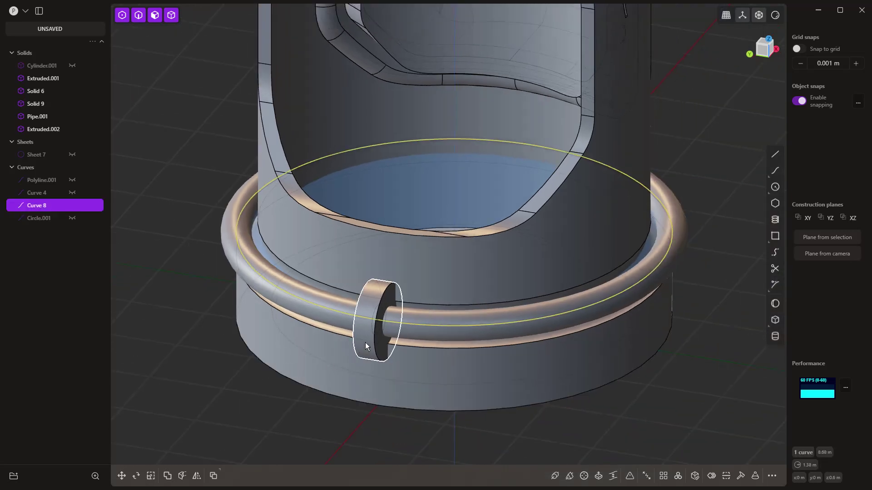
{"action": "left_click", "coordinate": [368, 341]}
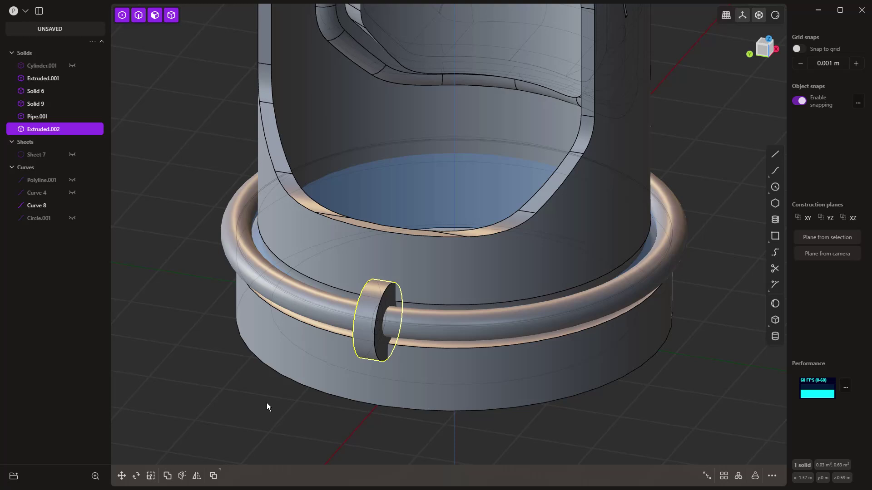
Curve-array the clip 10 times along Curve 8 using the farray command.
{"action": "type", "text": "f"}
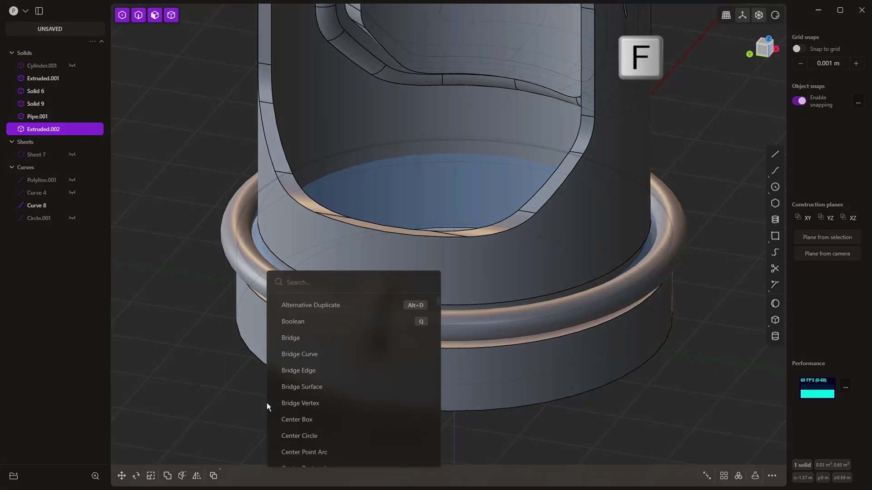
{"action": "type", "text": "array"}
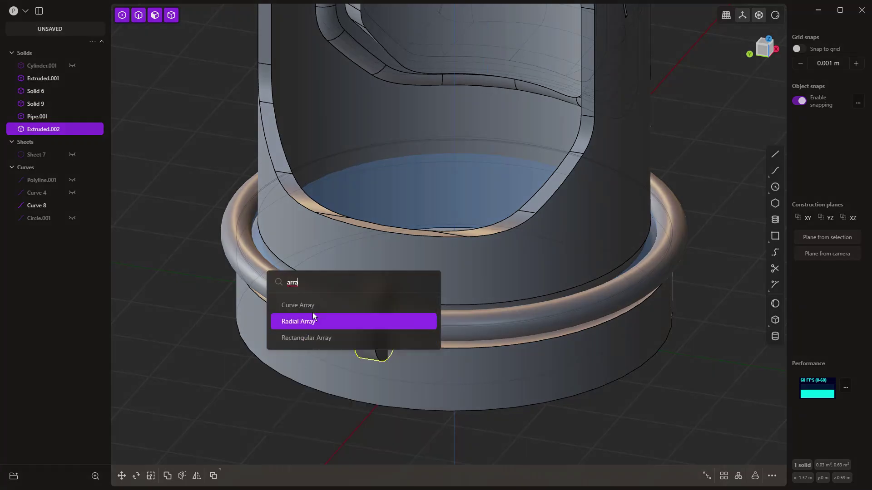
{"action": "left_click", "coordinate": [311, 307]}
{"action": "left_click", "coordinate": [440, 325]}
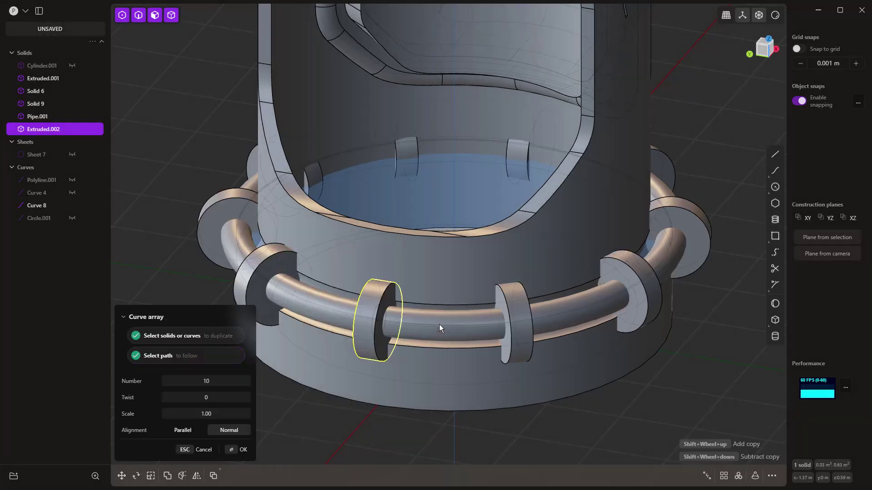
{"action": "scroll", "coordinate": [402, 337], "scroll_direction": "down", "scroll_amount": 3}
{"action": "key", "text": "Return"}
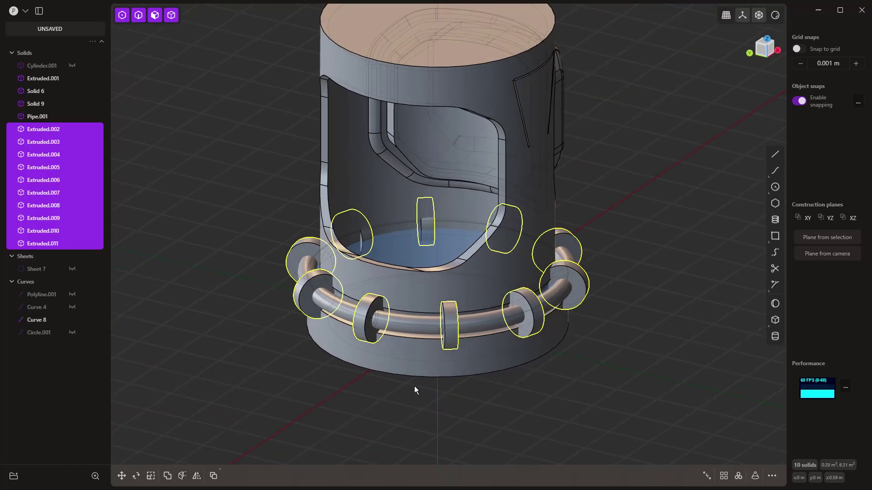
Boolean-union Pipe.001 and all ten clips into one solid, Extruded.002.
{"action": "key", "text": "q"}
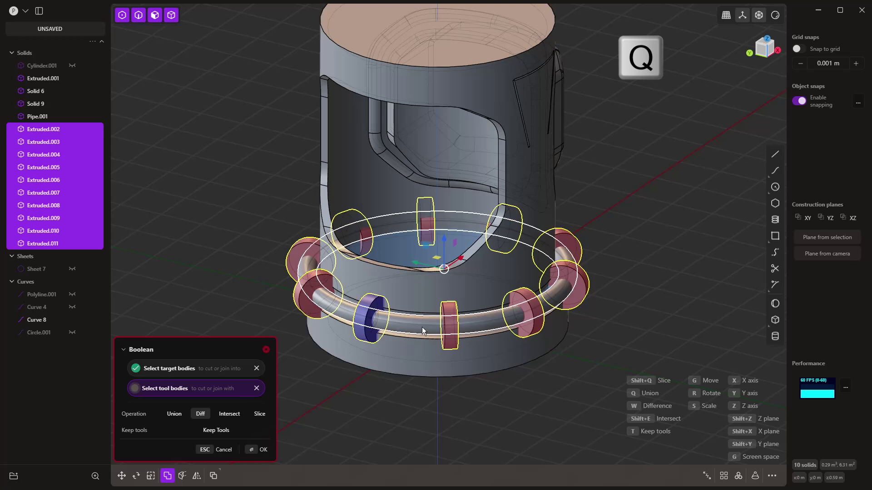
{"action": "left_click", "coordinate": [421, 326]}
{"action": "key", "text": "q"}
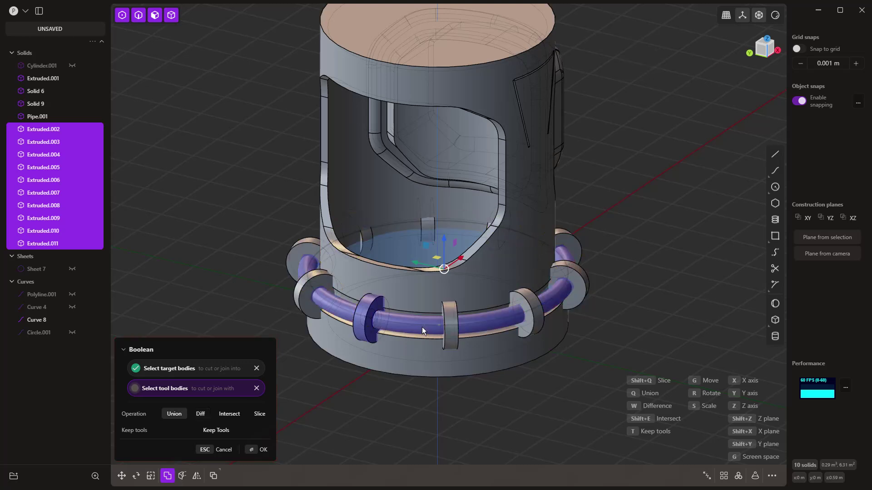
{"action": "key", "text": "q"}
{"action": "left_click", "coordinate": [456, 330]}
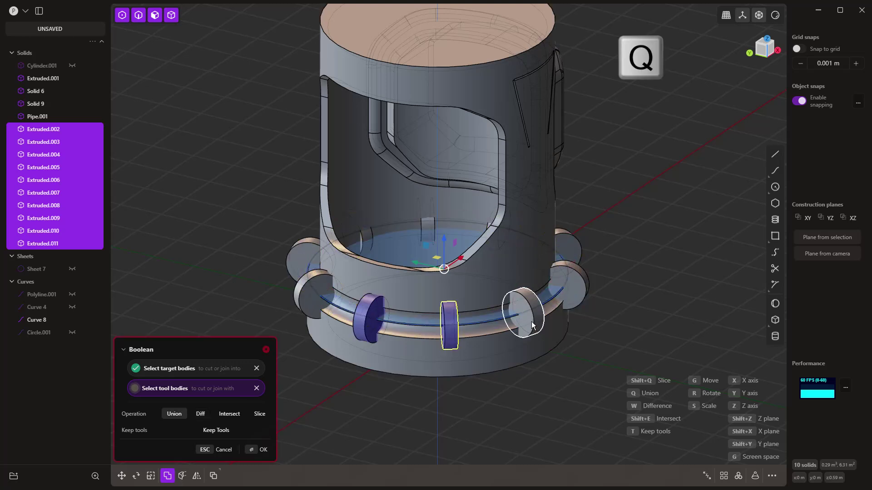
{"action": "left_click", "coordinate": [532, 325]}
{"action": "left_click", "coordinate": [573, 299]}
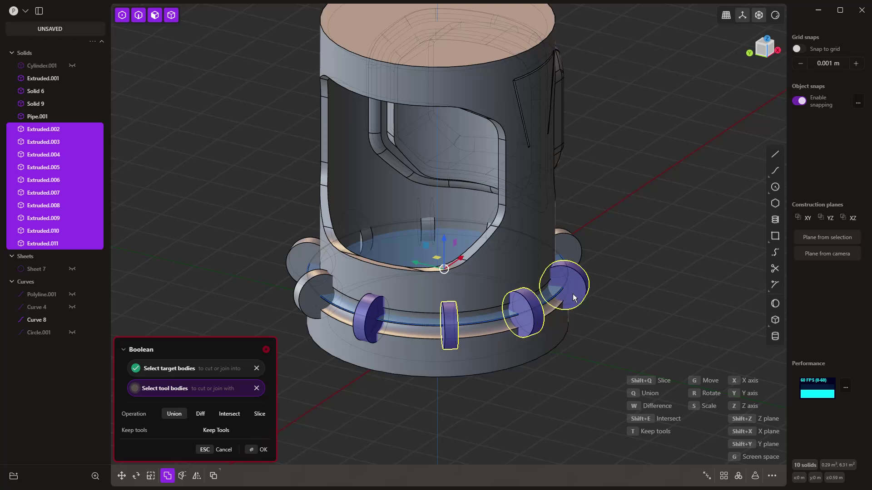
{"action": "left_click", "coordinate": [578, 251]}
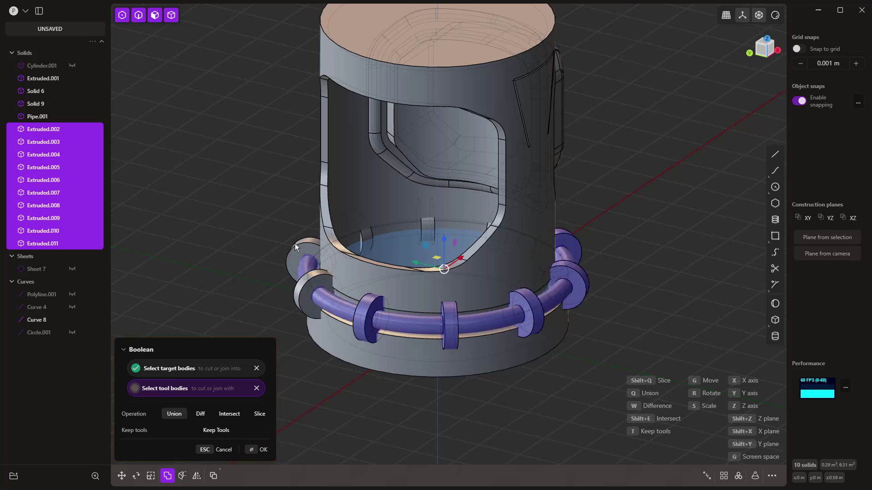
{"action": "middle_click_drag", "start_coordinate": [303, 295], "coordinate": [405, 357]}
{"action": "middle_click_drag", "start_coordinate": [276, 281], "coordinate": [175, 270]}
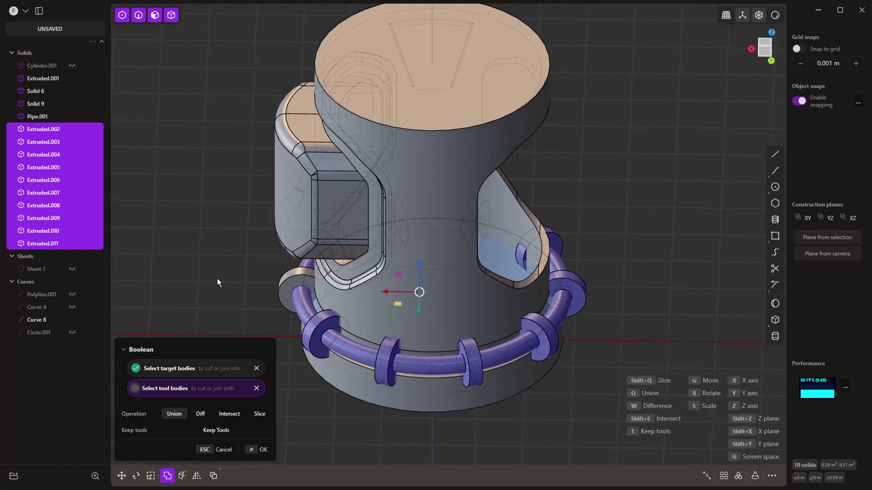
{"action": "middle_click_drag", "start_coordinate": [318, 298], "coordinate": [240, 241]}
Commit the pipe-clip union and array the ring assembly into 8 copies 3.61985 m apart along Z.
{"action": "key", "text": "Return"}
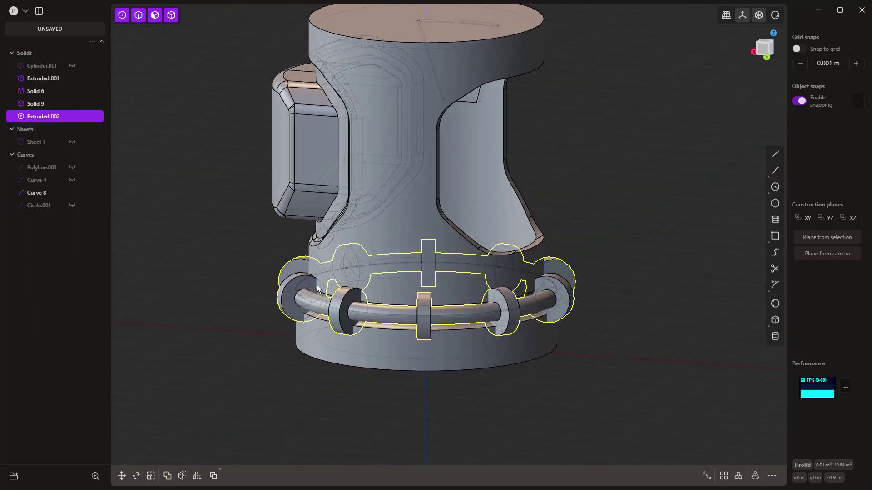
{"action": "middle_click_drag", "start_coordinate": [390, 336], "coordinate": [380, 416]}
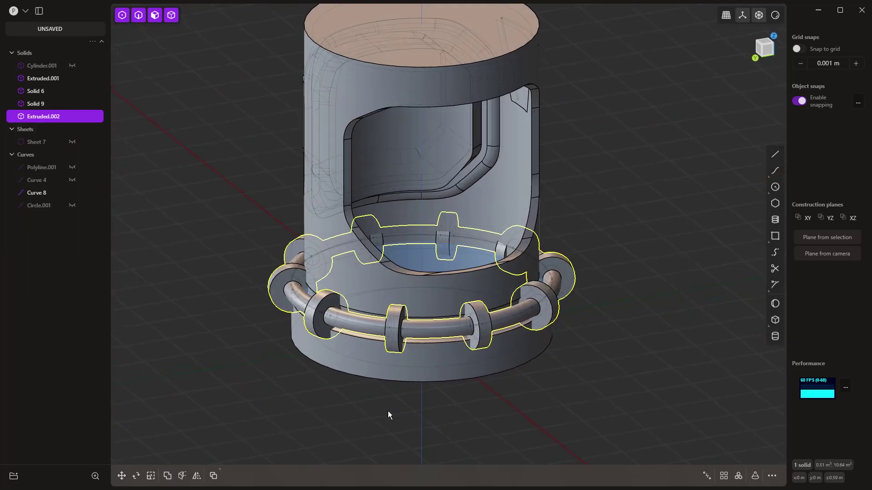
{"action": "left_click", "coordinate": [724, 476]}
{"action": "scroll", "coordinate": [434, 372], "scroll_direction": "down", "scroll_amount": 2}
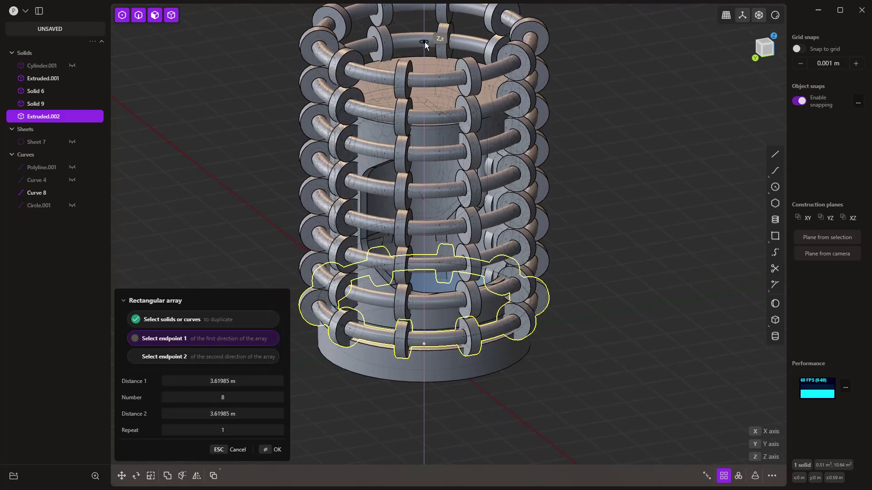
{"action": "left_click", "coordinate": [424, 42]}
{"action": "key", "text": "Return"}
Clear the selection, switch to the front view, and box-select the top two ring rows.
{"action": "middle_click_drag", "start_coordinate": [558, 244], "coordinate": [537, 377]}
{"action": "left_click", "coordinate": [537, 377]}
{"action": "key", "text": "1"}
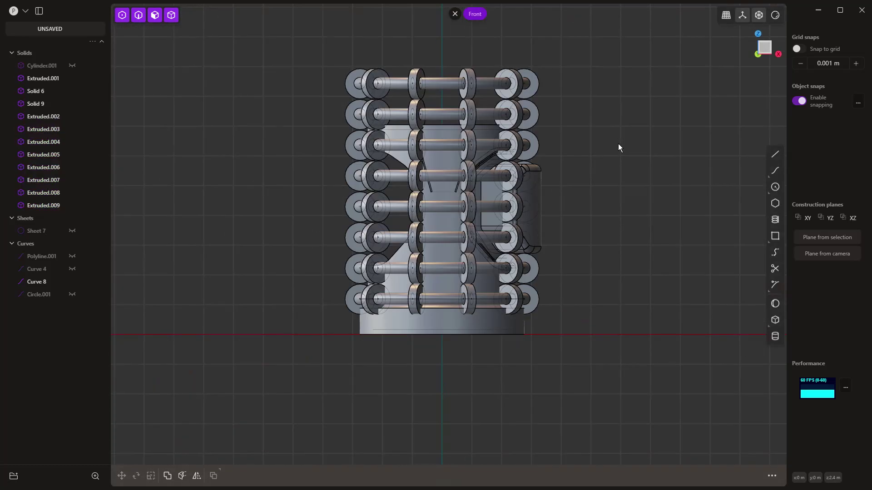
{"action": "left_click_drag", "start_coordinate": [307, 27], "coordinate": [582, 127]}
In body selection mode, delete the top two ring copies, then restore all selection modes.
{"action": "key", "text": "Escape"}
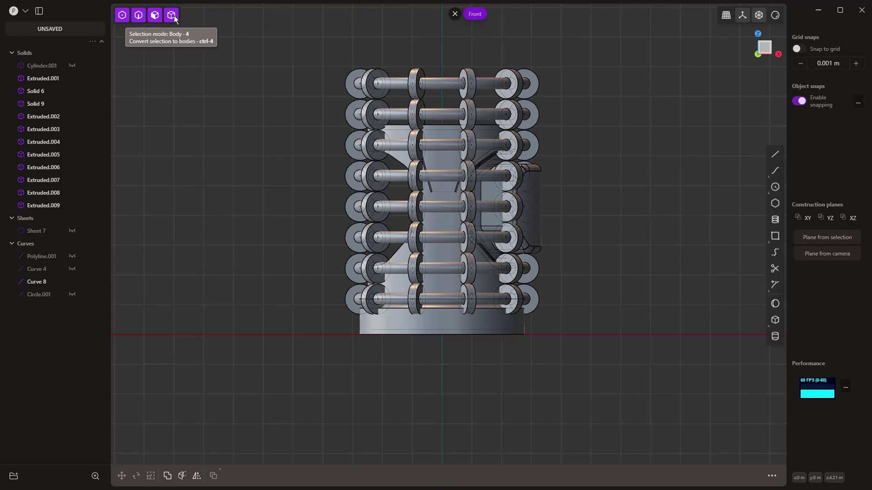
{"action": "left_click", "coordinate": [170, 15]}
{"action": "left_click", "coordinate": [409, 92]}
{"action": "key", "text": "Delete"}
{"action": "left_click", "coordinate": [410, 114]}
{"action": "key", "text": "Delete"}
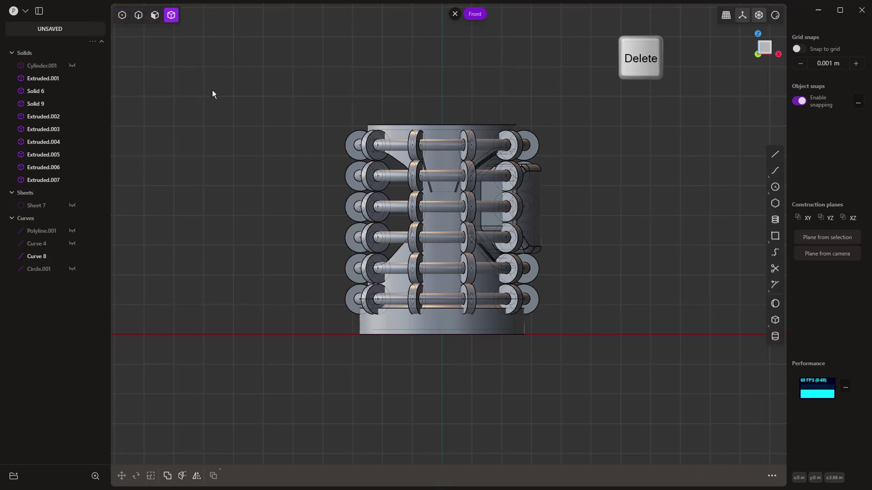
{"action": "key", "text": "5"}
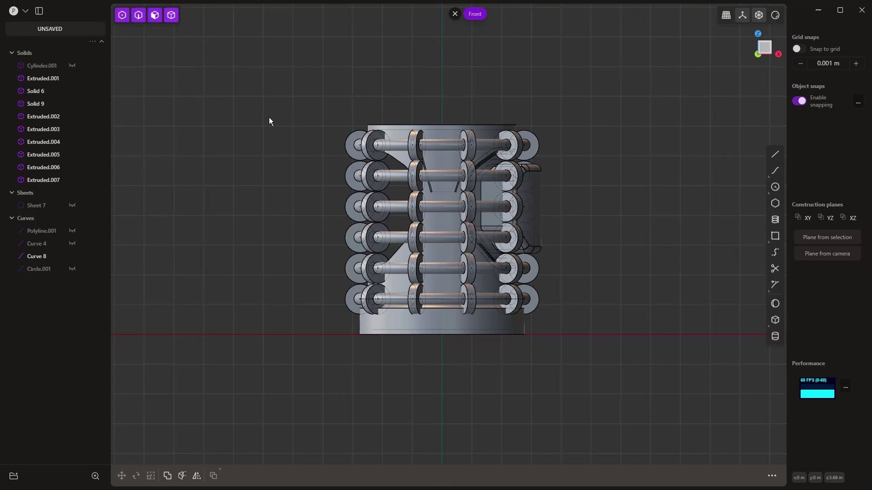
{"action": "mouse_move", "coordinate": [282, 120]}
{"action": "middle_mouse_down"}
{"action": "mouse_move", "coordinate": [232, 179]}
{"action": "mouse_move", "coordinate": [265, 253]}
{"action": "mouse_move", "coordinate": [281, 137]}
{"action": "middle_mouse_up"}
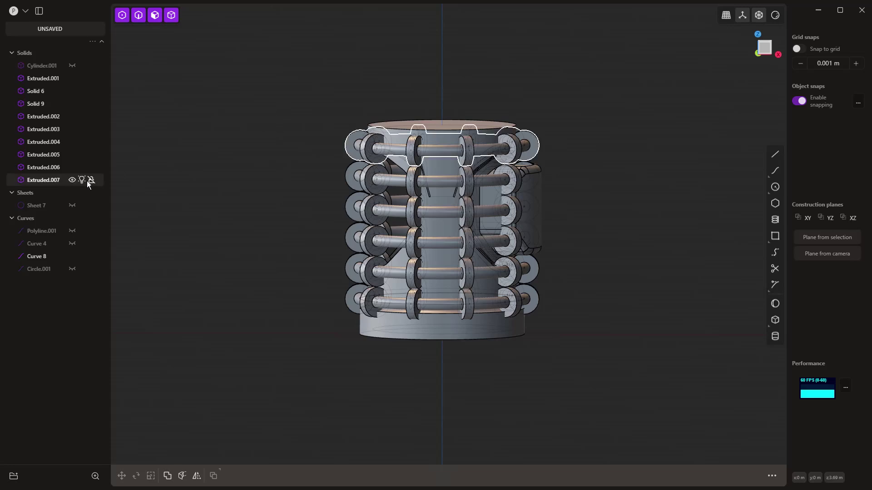
Hide all solids, then unhide only Solid 9, the hollow main cylinder body.
{"action": "left_click_drag", "start_coordinate": [308, 83], "coordinate": [579, 363]}
{"action": "key", "text": "h"}
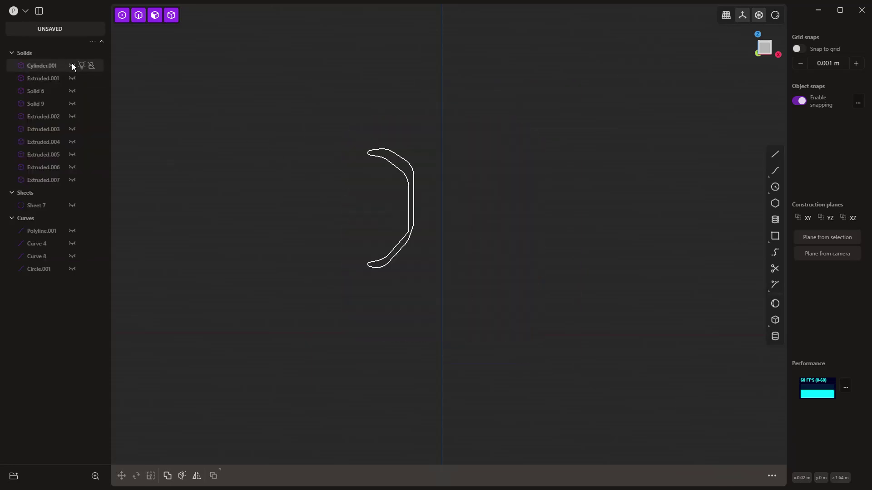
{"action": "left_click", "coordinate": [71, 79]}
{"action": "left_click", "coordinate": [70, 78]}
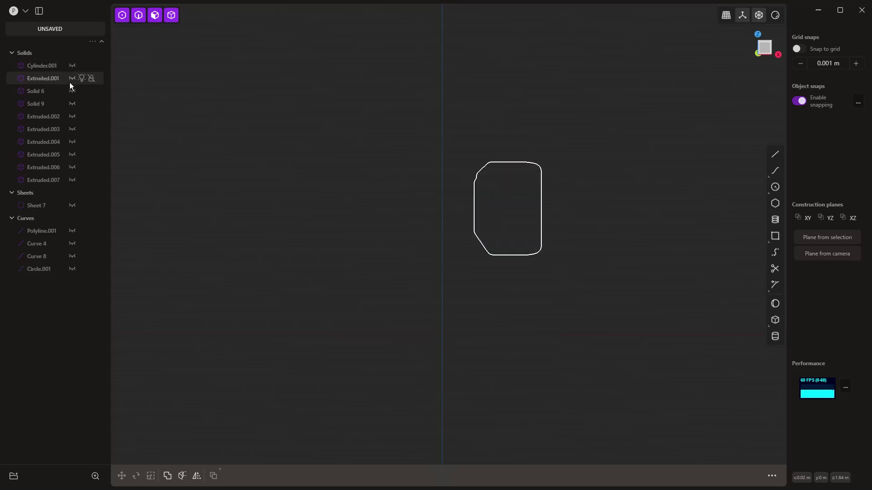
{"action": "left_click", "coordinate": [71, 104]}
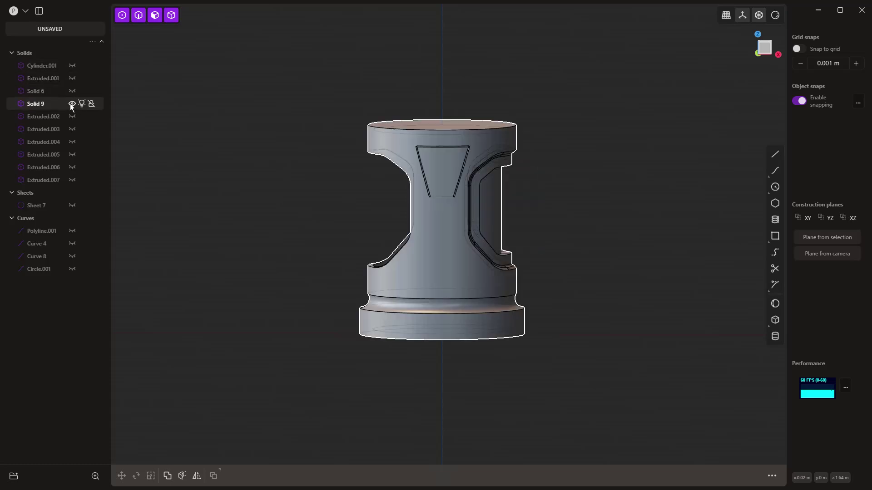
{"action": "mouse_move", "coordinate": [220, 216]}
{"action": "middle_mouse_down"}
{"action": "mouse_move", "coordinate": [363, 249]}
{"action": "mouse_move", "coordinate": [338, 283]}
{"action": "middle_mouse_up"}
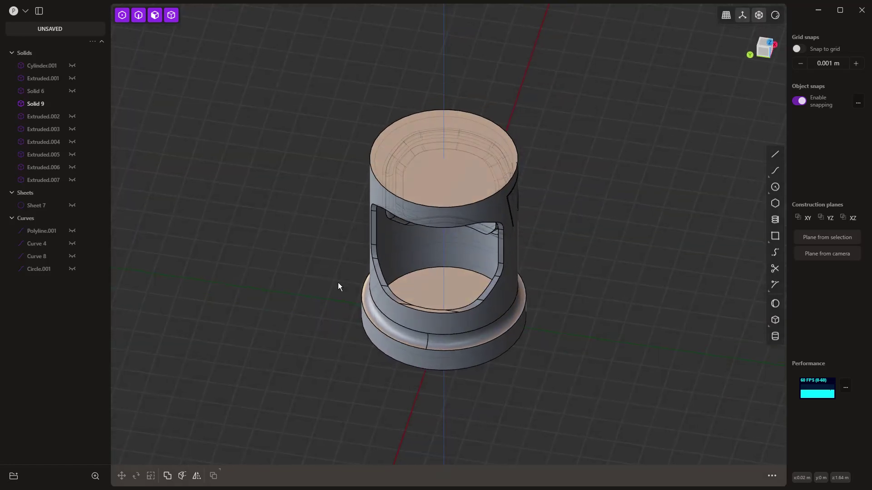
Extrude Solid 9's inner floor face up 0.17901 m as a new body, Extruded.008.
{"action": "left_click", "coordinate": [405, 284]}
{"action": "left_click", "coordinate": [424, 289]}
{"action": "key", "text": "o"}
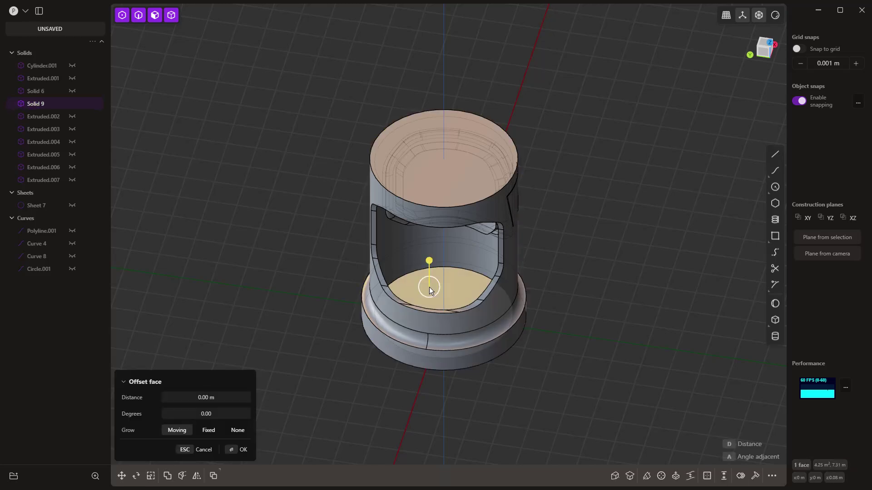
{"action": "scroll", "coordinate": [434, 284], "scroll_direction": "up", "scroll_amount": 2}
{"action": "scroll", "coordinate": [437, 280], "scroll_direction": "up", "scroll_amount": 3}
{"action": "key", "text": "e"}
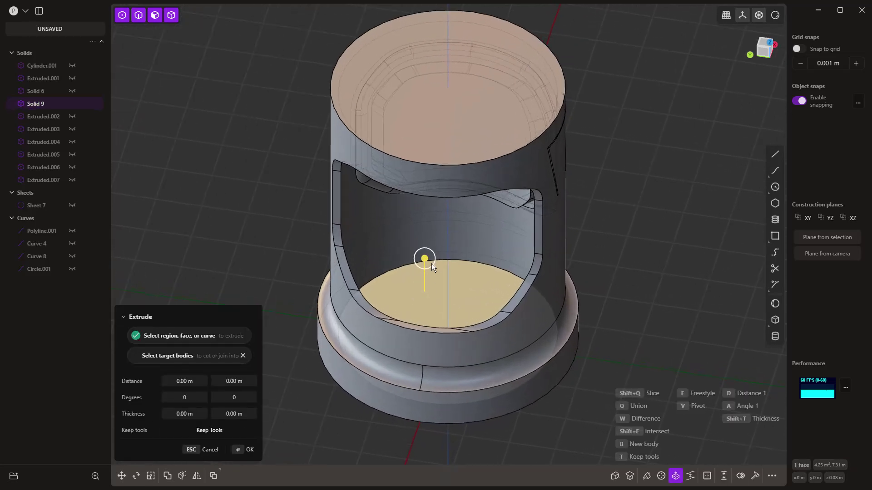
{"action": "left_click_drag", "start_coordinate": [427, 259], "coordinate": [426, 247]}
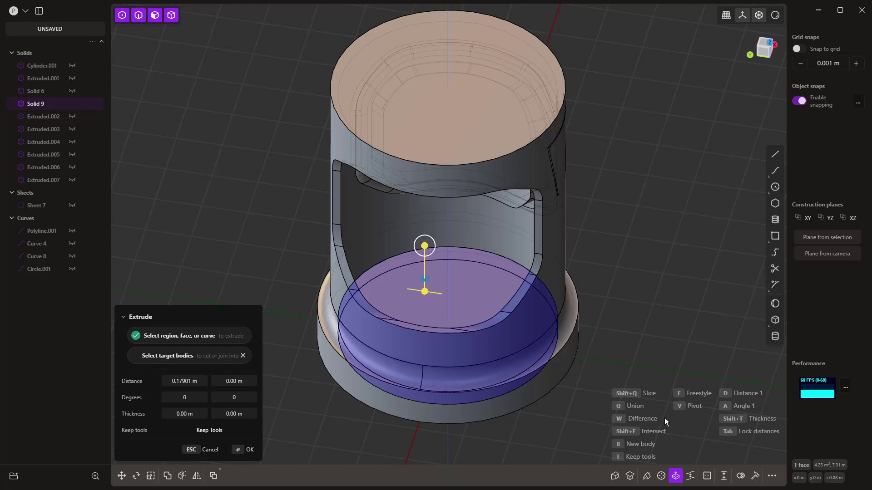
{"action": "key", "text": "b"}
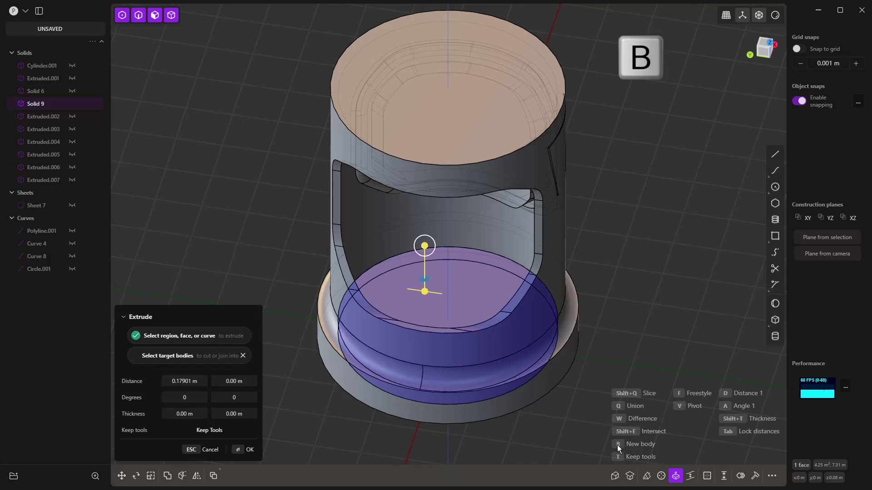
{"action": "key", "text": "Return"}
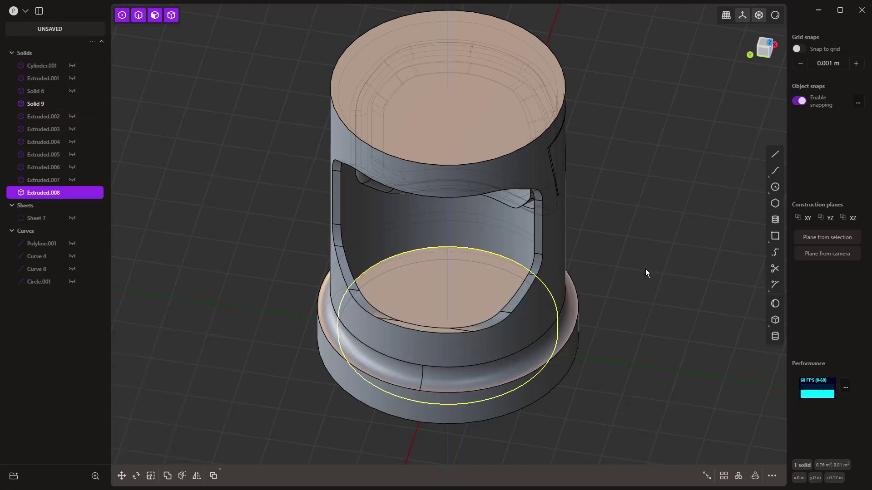
Array the floor disc into 8 copies up to the cylinder's top center, Extruded.008–Extruded.015.
{"action": "left_click", "coordinate": [722, 477]}
{"action": "middle_click_drag", "start_coordinate": [601, 426], "coordinate": [519, 352]}
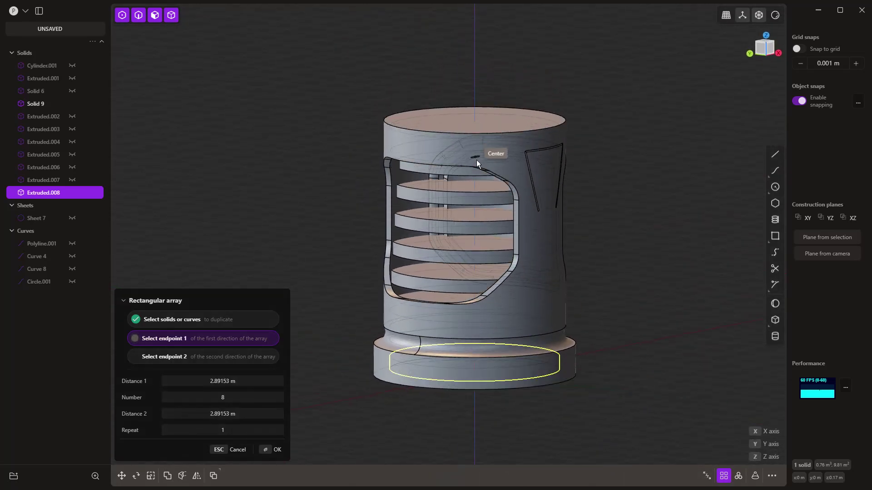
{"action": "left_click", "coordinate": [476, 176]}
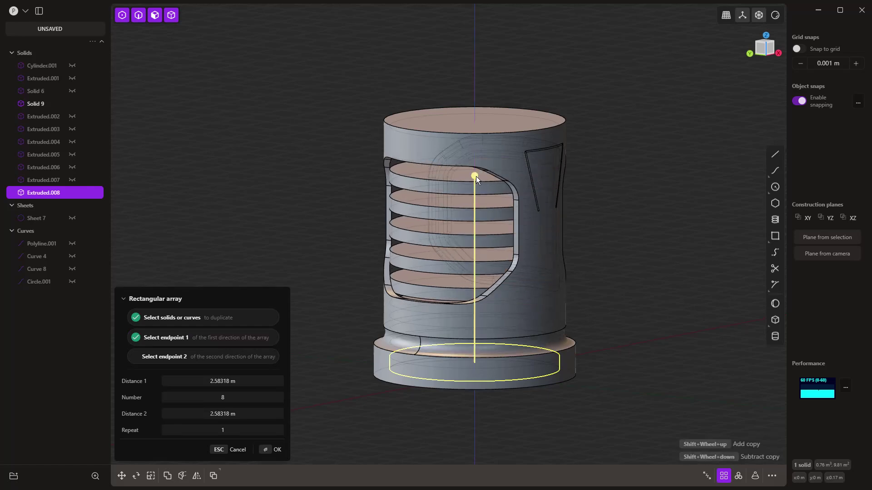
{"action": "key", "text": "Return"}
{"action": "middle_click_drag", "start_coordinate": [549, 277], "coordinate": [513, 253]}
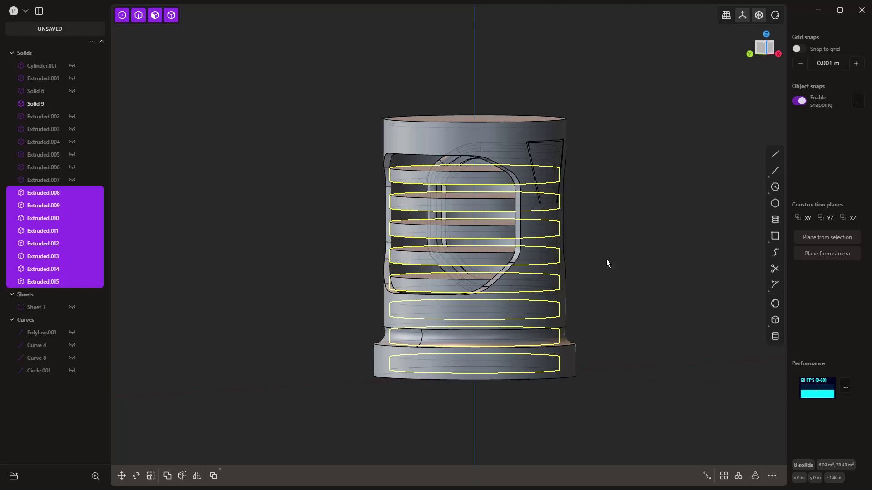
Hide the outer cylinder Solid 9 and switch to the front view.
{"action": "left_click", "coordinate": [503, 123]}
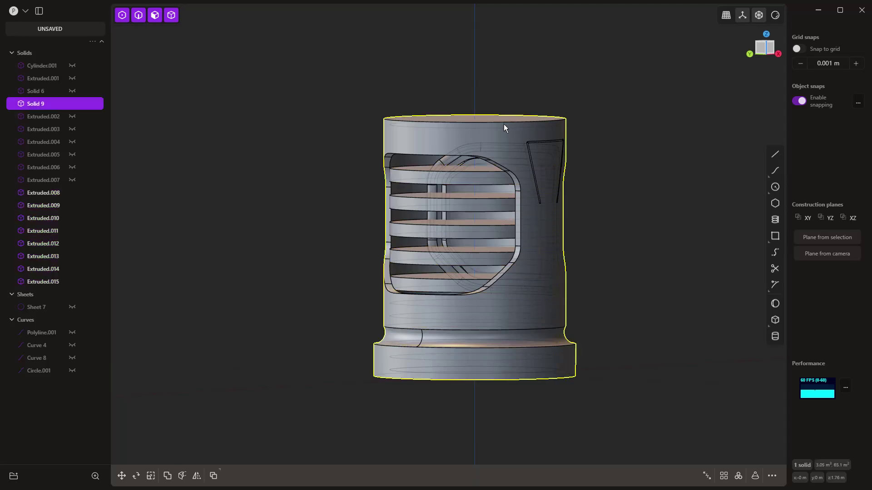
{"action": "key", "text": "h"}
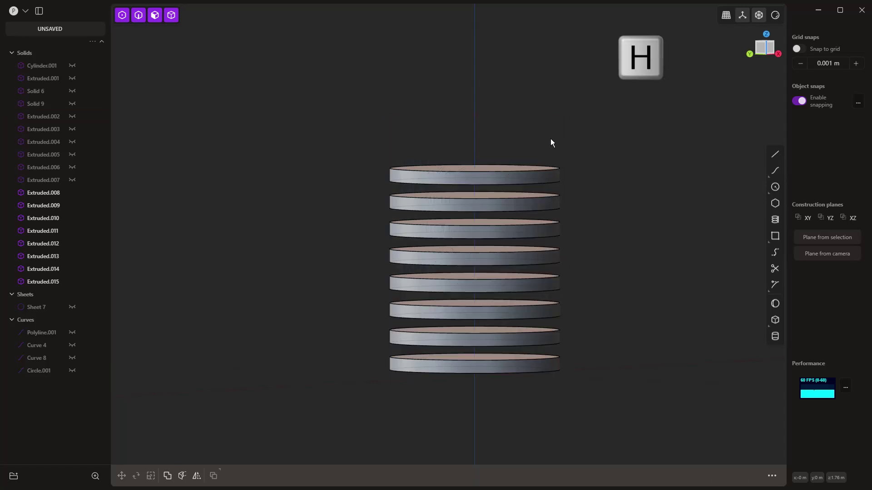
{"action": "key", "text": "1"}
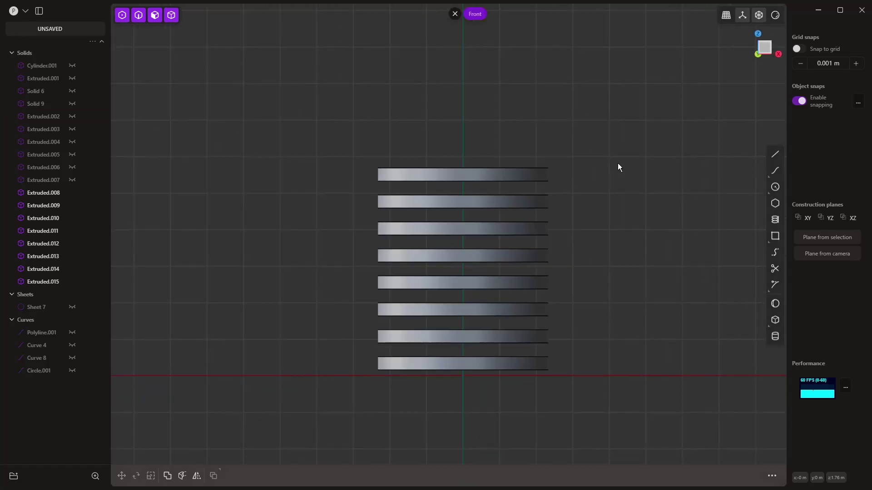
Draw a closed four-point tapered polyline starting on the central axis at the base.
{"action": "left_click", "coordinate": [775, 154]}
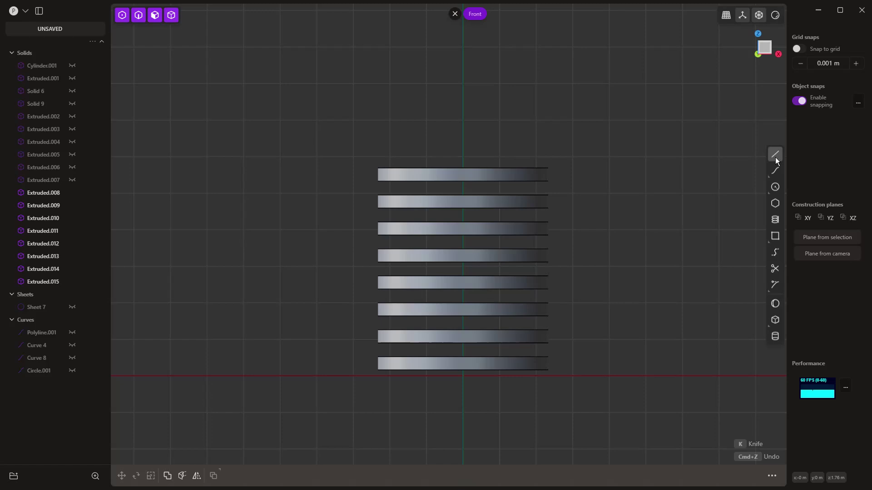
{"action": "left_click", "coordinate": [462, 376]}
{"action": "left_click", "coordinate": [462, 145]}
{"action": "left_click", "coordinate": [503, 144]}
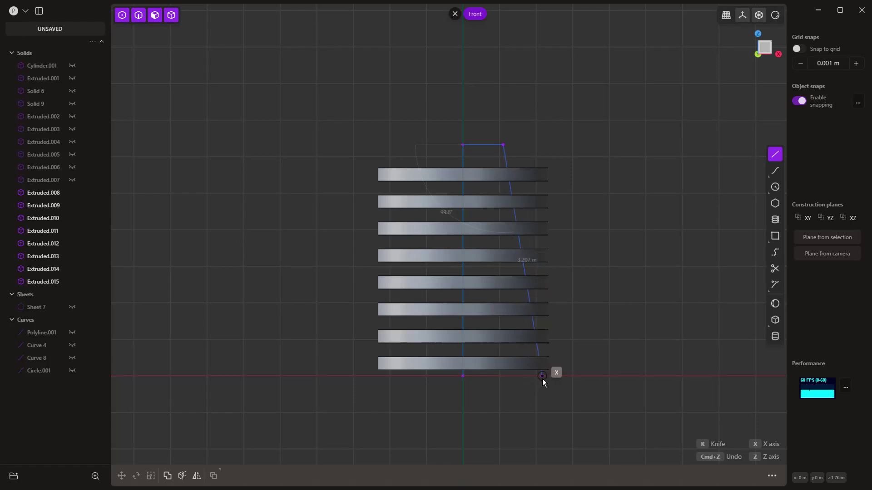
{"action": "left_click", "coordinate": [542, 377]}
{"action": "left_click", "coordinate": [464, 377]}
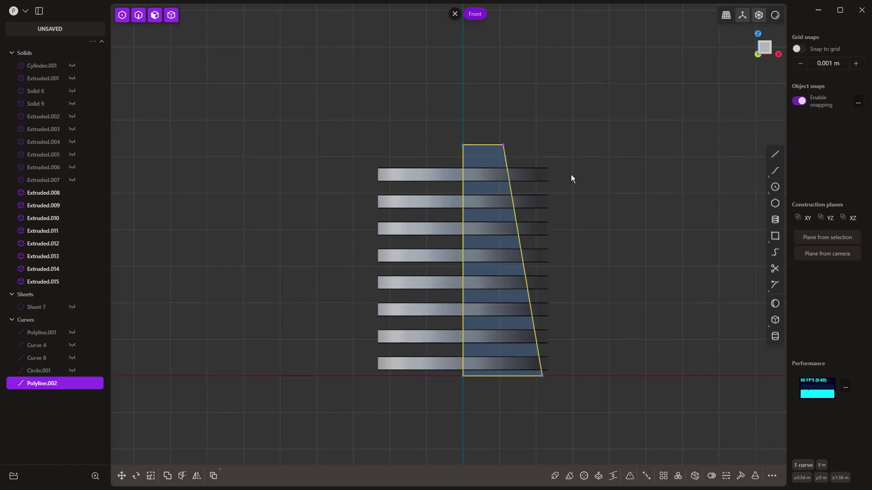
{"action": "left_click", "coordinate": [584, 476]}
Revolve Polyline.002 360° about the vertical Z axis into the cone Revolved.001.
{"action": "middle_click_drag", "start_coordinate": [592, 399], "coordinate": [599, 369]}
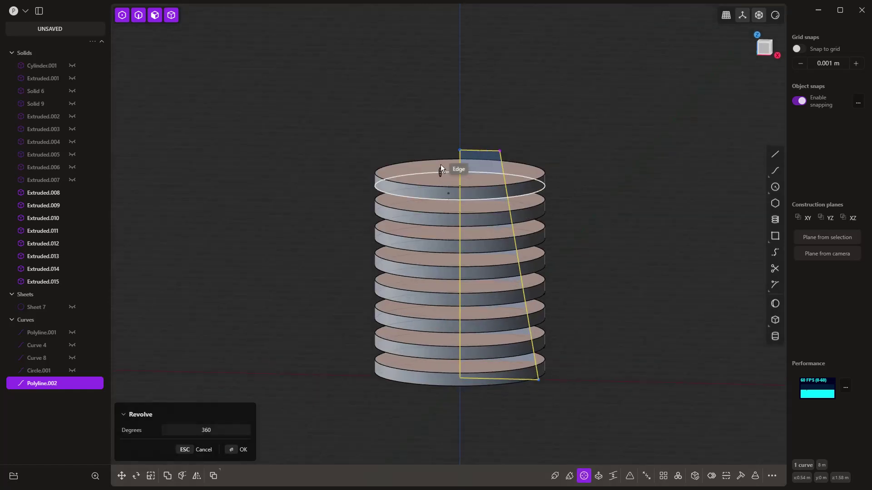
{"action": "left_click", "coordinate": [460, 163]}
{"action": "left_click", "coordinate": [459, 133]}
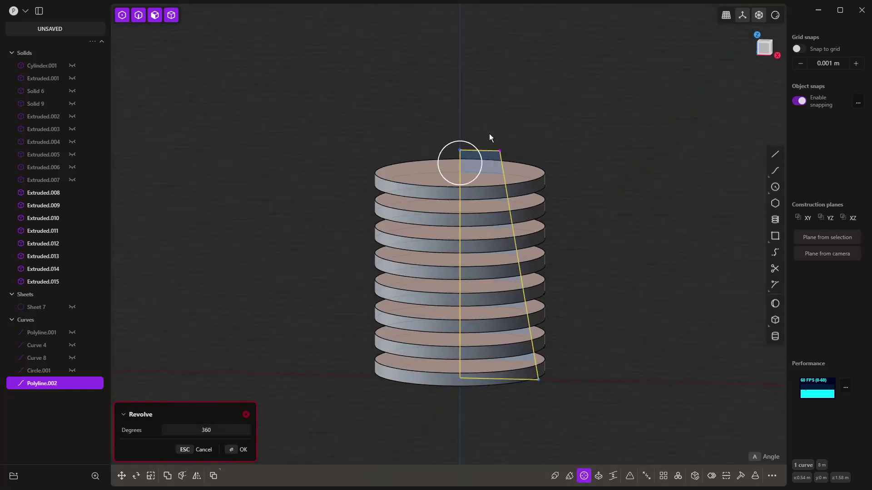
{"action": "key", "text": "Escape"}
{"action": "key", "text": "e"}
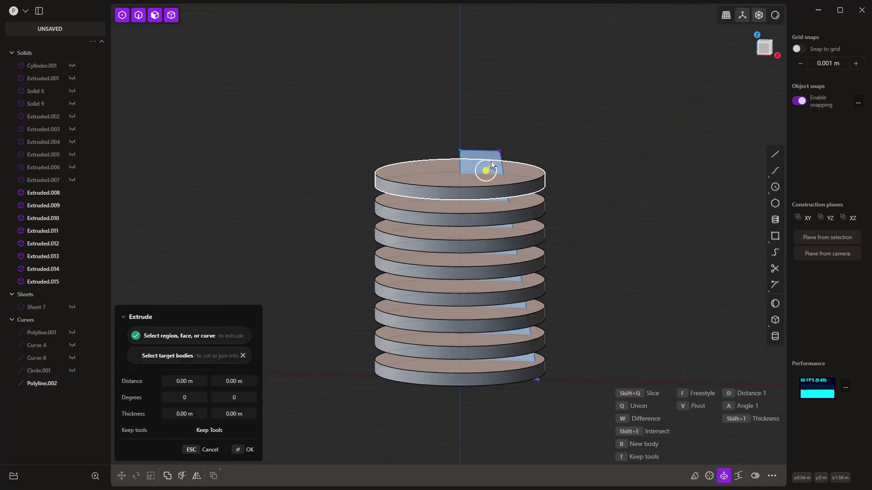
{"action": "left_click", "coordinate": [709, 476]}
{"action": "left_click", "coordinate": [460, 162]}
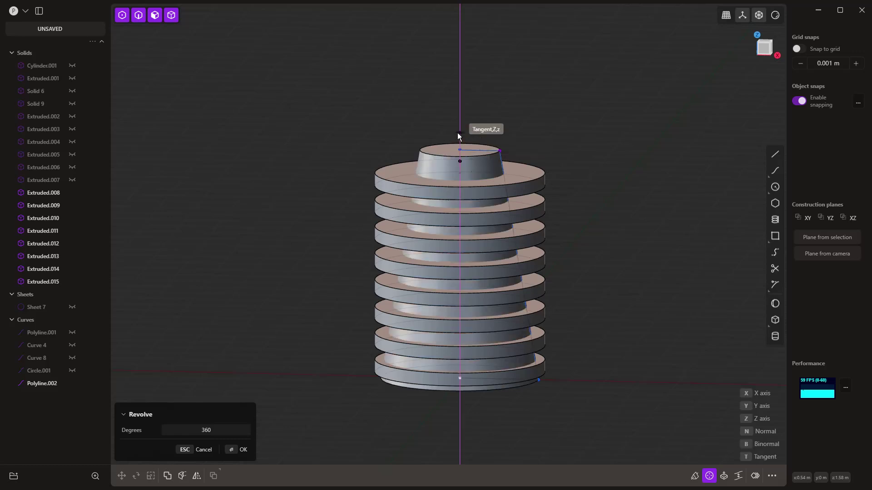
{"action": "left_click", "coordinate": [458, 133]}
{"action": "key", "text": "Return"}
{"action": "mouse_move", "coordinate": [590, 277]}
{"action": "middle_mouse_down"}
{"action": "mouse_move", "coordinate": [592, 265]}
{"action": "mouse_move", "coordinate": [597, 279]}
{"action": "middle_mouse_up"}
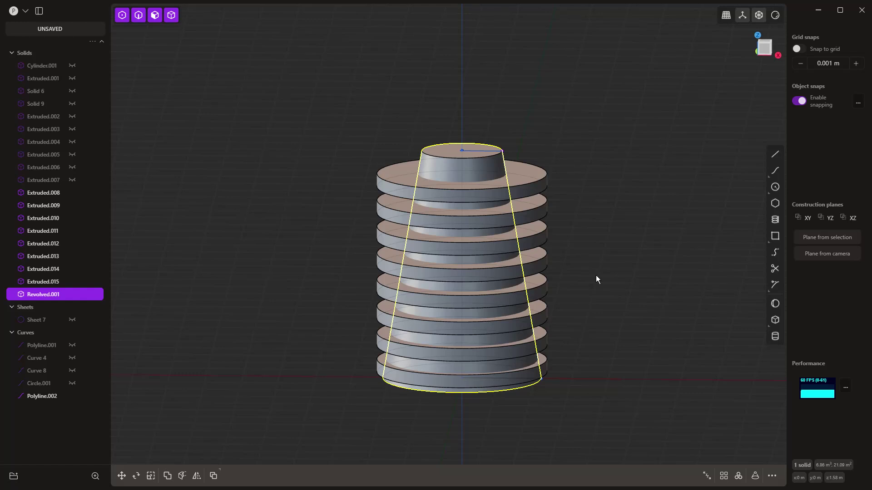
Boolean-intersect the cone with all eight stacked discs so each disc tapers upward.
{"action": "key", "text": "q"}
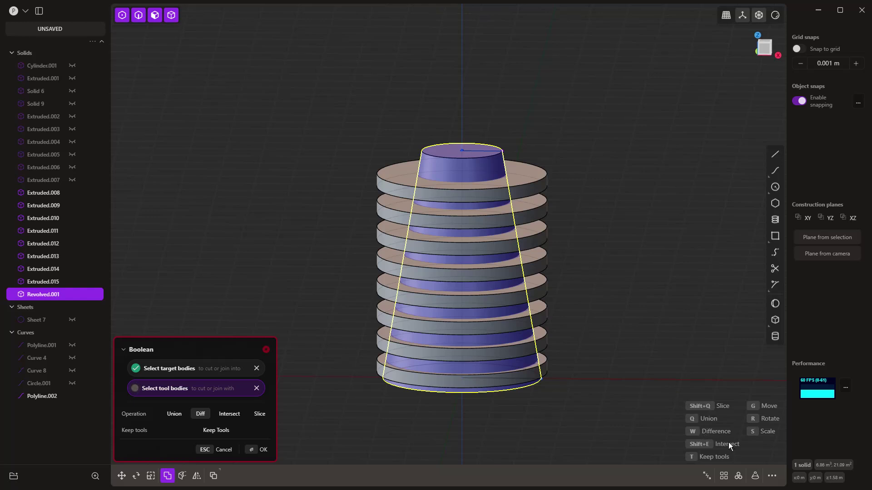
{"action": "key", "text": "shift+e"}
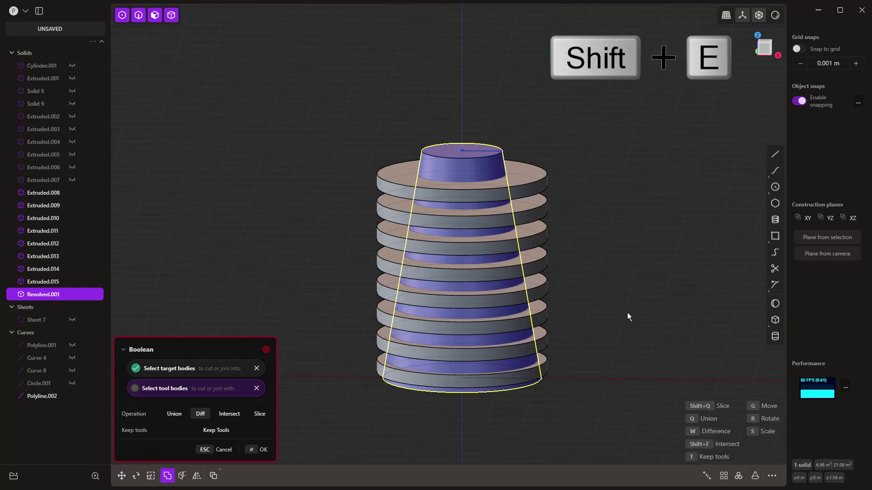
{"action": "left_click", "coordinate": [544, 186]}
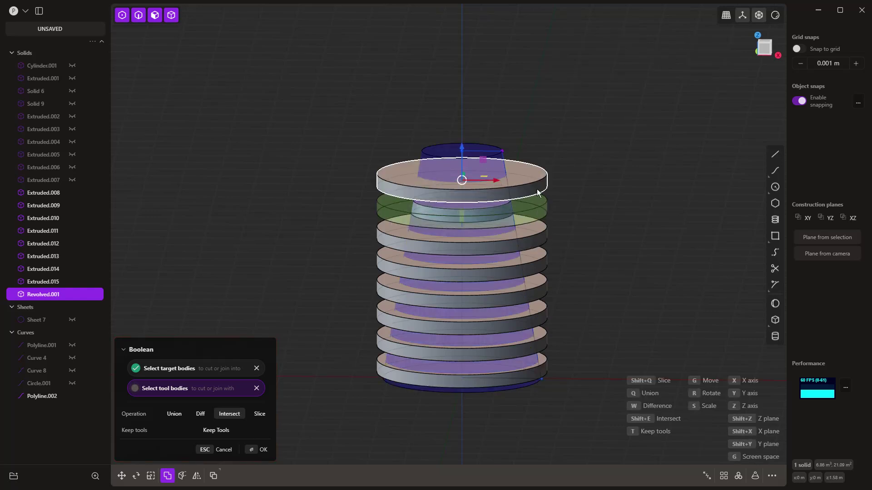
{"action": "left_click", "coordinate": [538, 192]}
{"action": "left_click", "coordinate": [541, 234]}
{"action": "left_click", "coordinate": [543, 259]}
{"action": "left_click", "coordinate": [543, 289]}
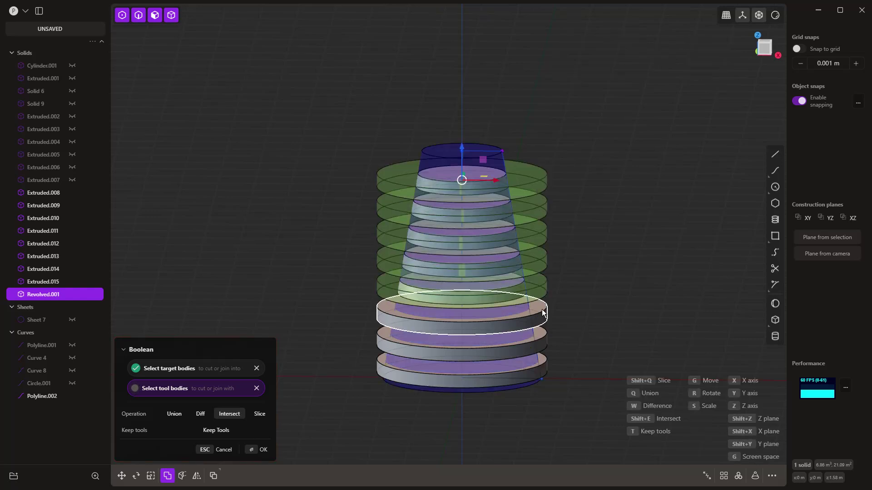
{"action": "left_click", "coordinate": [545, 313]}
{"action": "left_click", "coordinate": [545, 339]}
{"action": "left_click", "coordinate": [546, 364]}
{"action": "key", "text": "Return"}
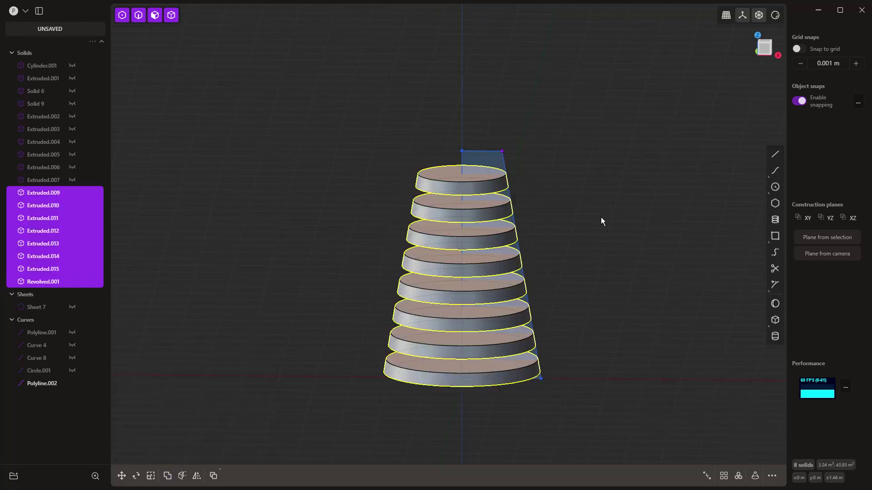
{"action": "left_click", "coordinate": [601, 221]}
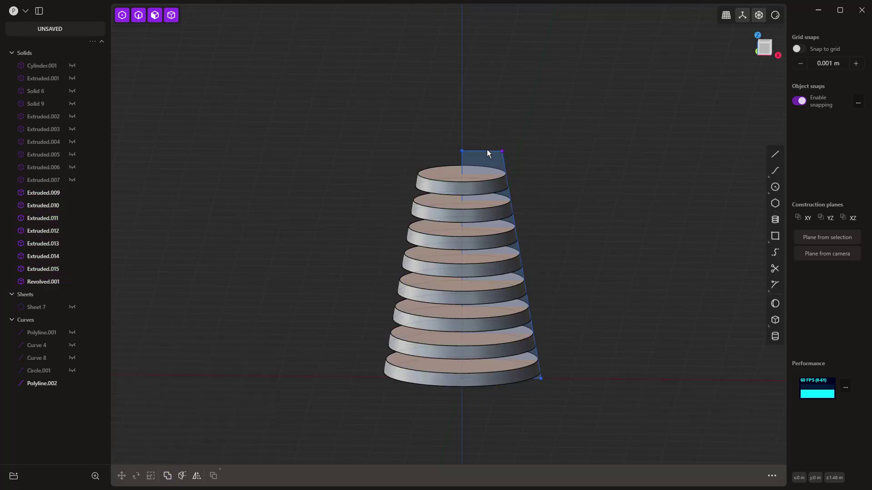
Hide Polyline.002, switch to front view, and unhide Solid 9 around the tapered discs.
{"action": "key", "text": "h"}
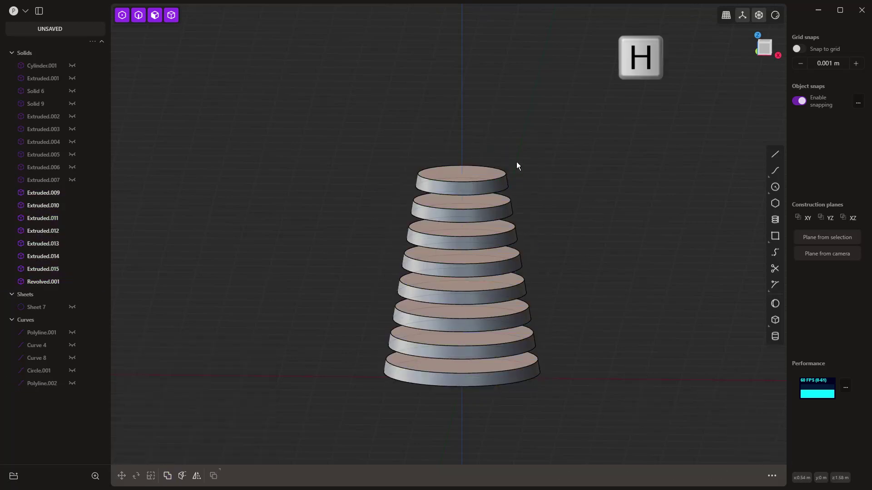
{"action": "key", "text": "KP_1"}
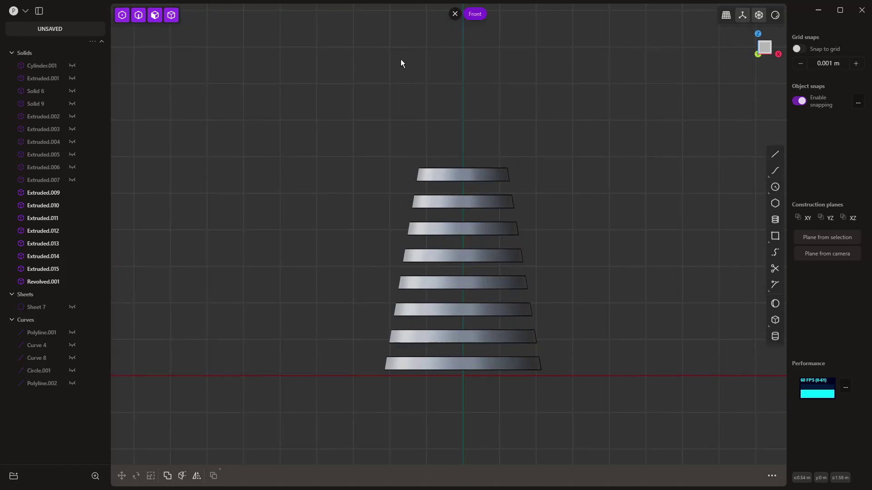
{"action": "left_click", "coordinate": [72, 104]}
{"action": "middle_click_drag", "start_coordinate": [244, 200], "coordinate": [317, 217]}
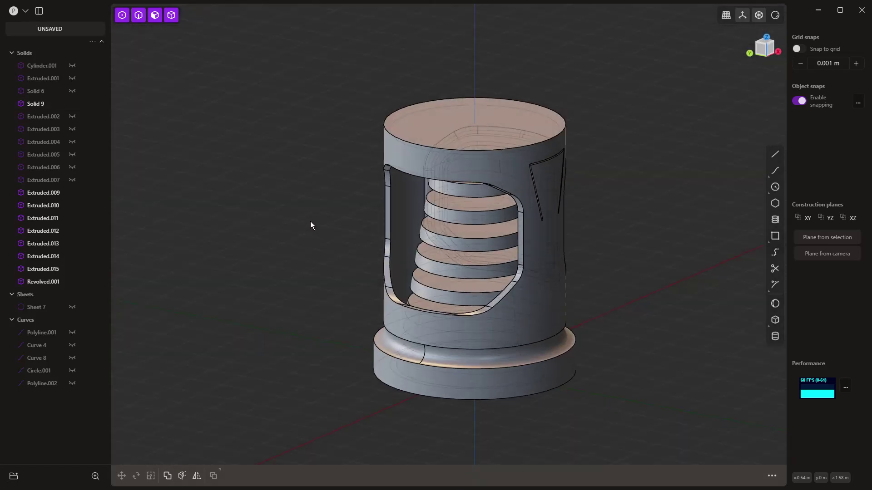